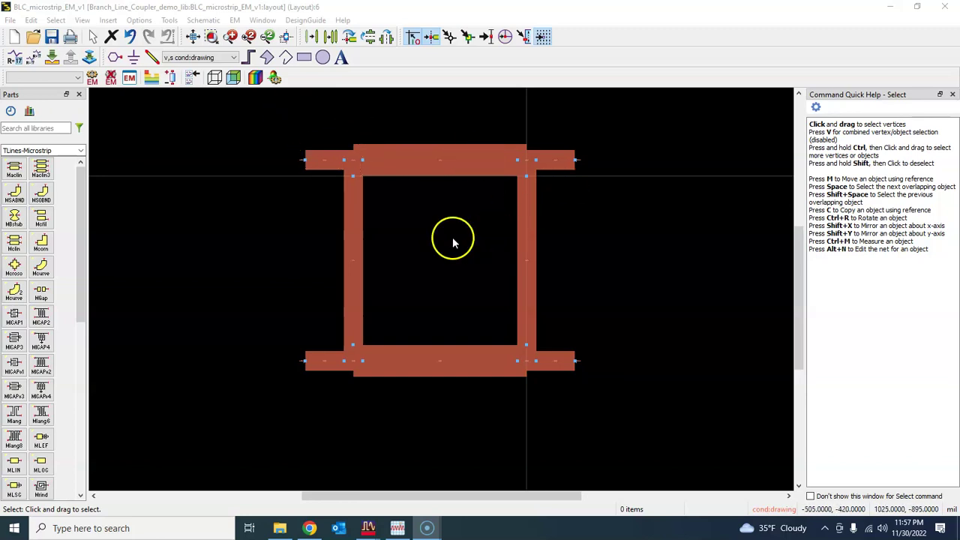
Zoom in on the BLC_microstrip_EM_v1 branch-line coupler layout.
{"action": "left_click", "coordinate": [195, 38]}
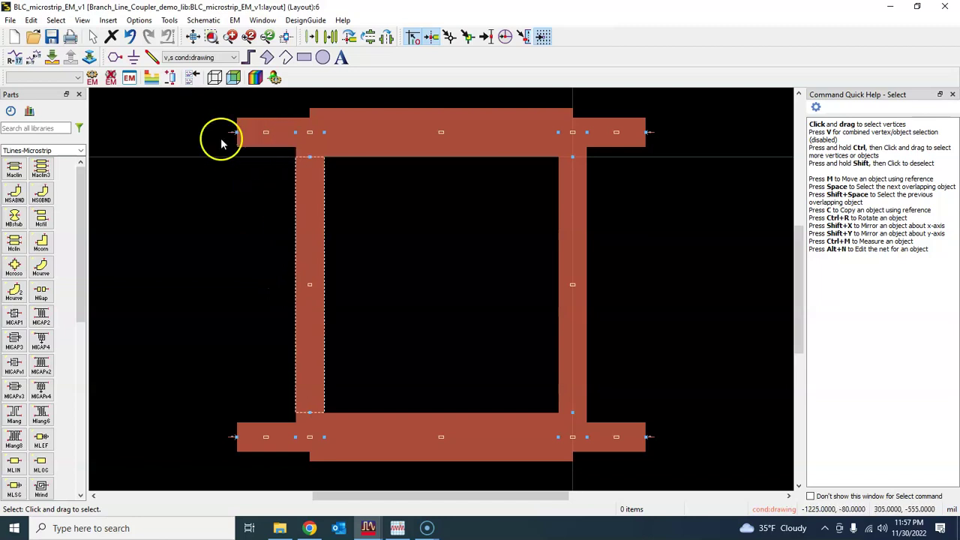
Compare the SMA connector product page with the paper's crossover figure, then open the PE44827 drawing PDF.
{"action": "left_click", "coordinate": [309, 528]}
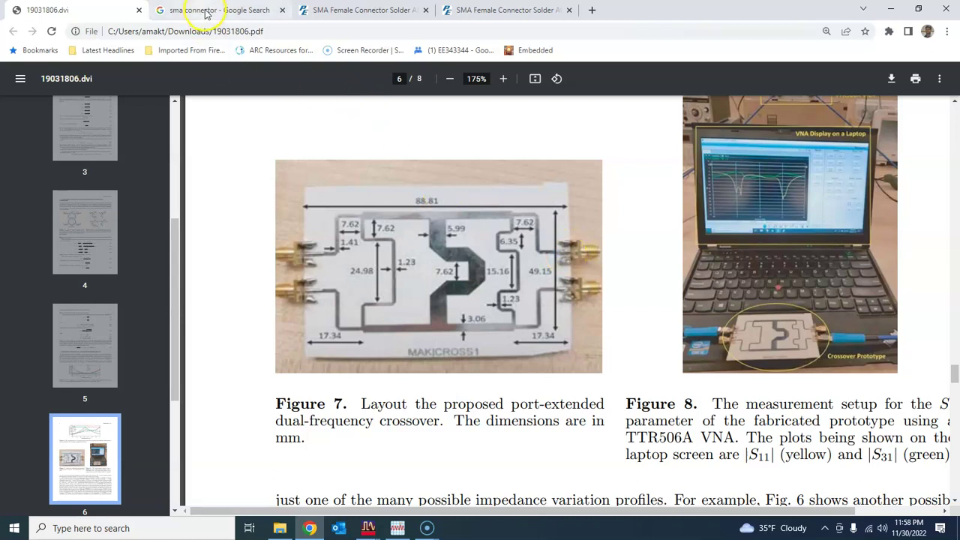
{"action": "left_click", "coordinate": [353, 10]}
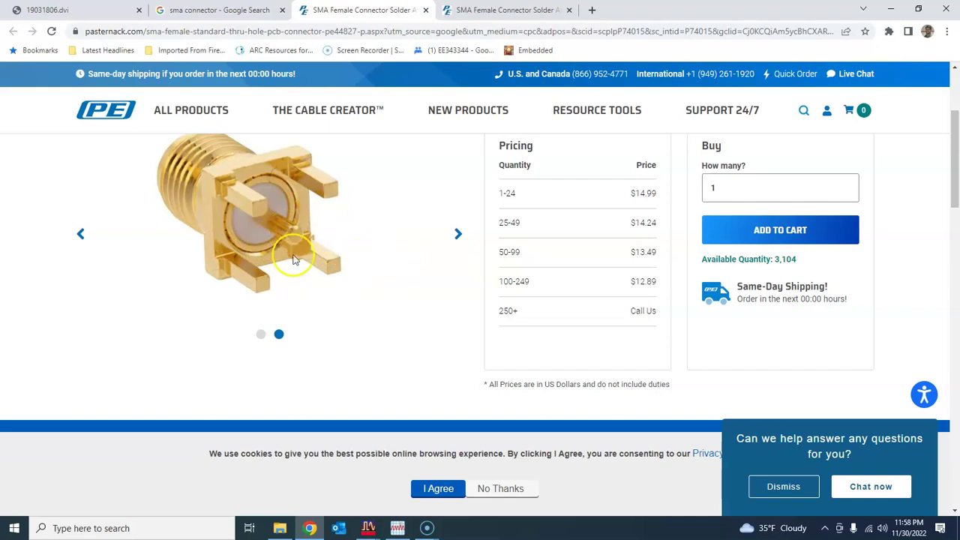
{"action": "left_click", "coordinate": [81, 16]}
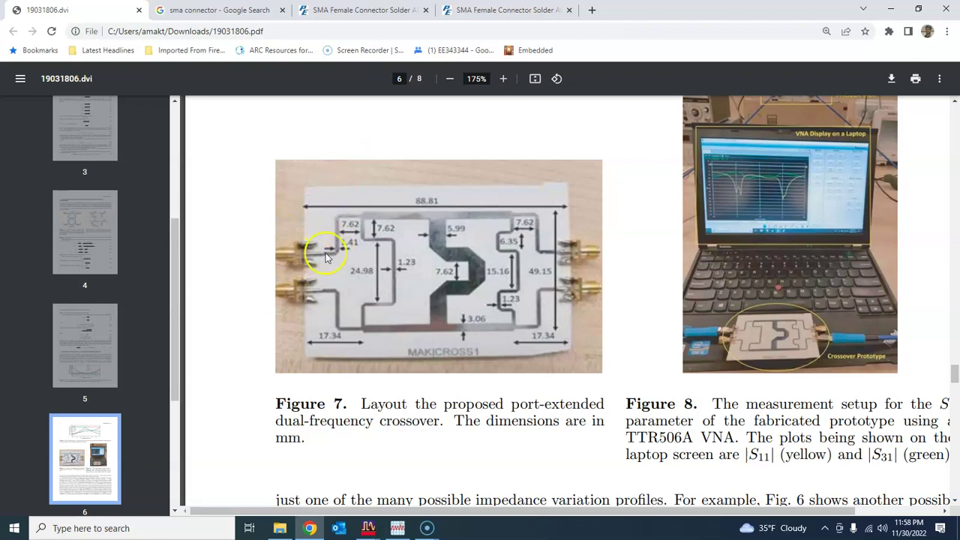
{"action": "left_click", "coordinate": [361, 12]}
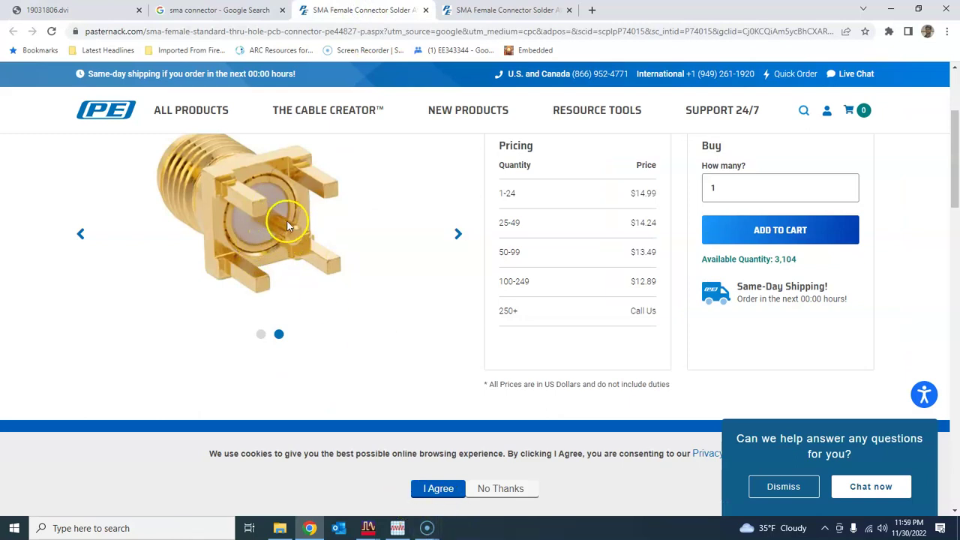
{"action": "left_click", "coordinate": [487, 9]}
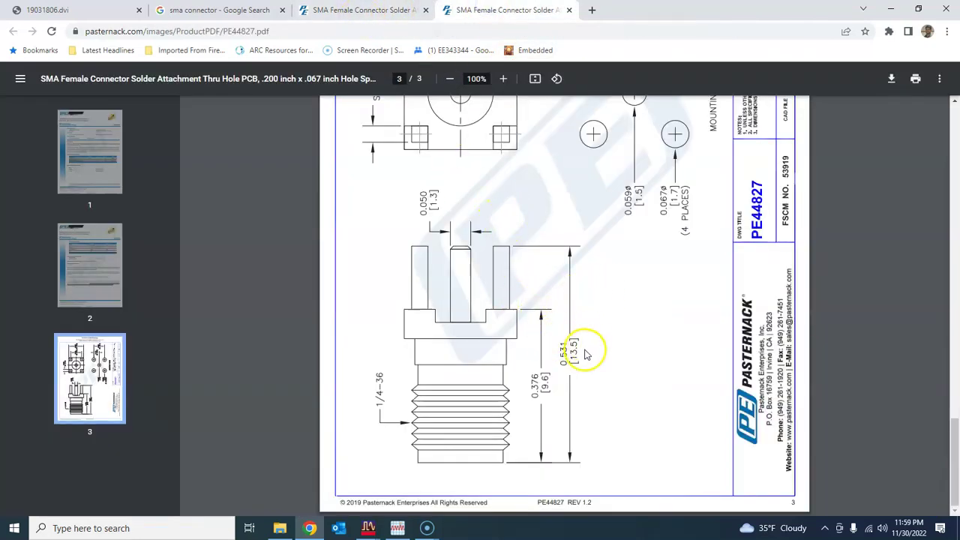
Scroll through the PE44827 footprint and body dimensions, then go back to the paper's Figure 7 page.
{"action": "scroll", "coordinate": [690, 297], "scroll_direction": "up", "scroll_amount": 3}
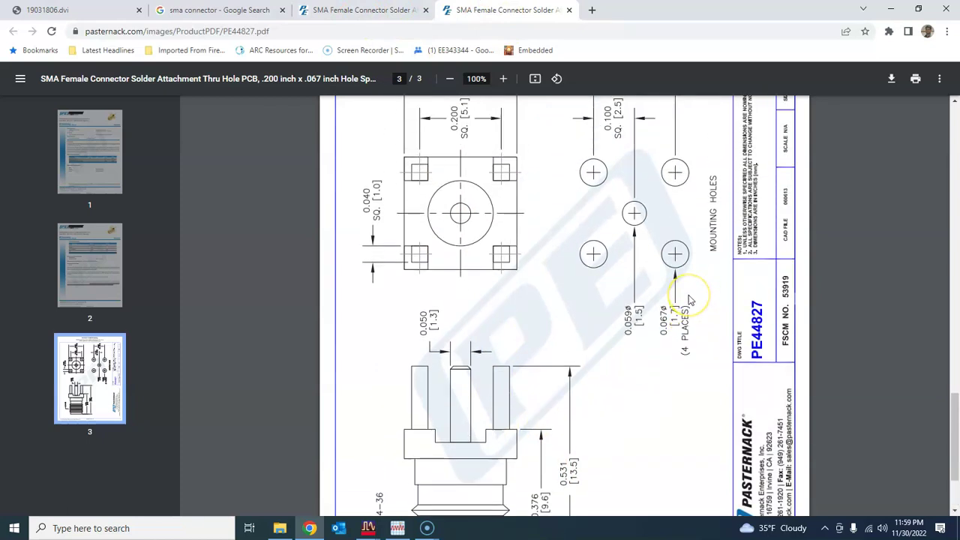
{"action": "scroll", "coordinate": [690, 299], "scroll_direction": "up", "scroll_amount": 2}
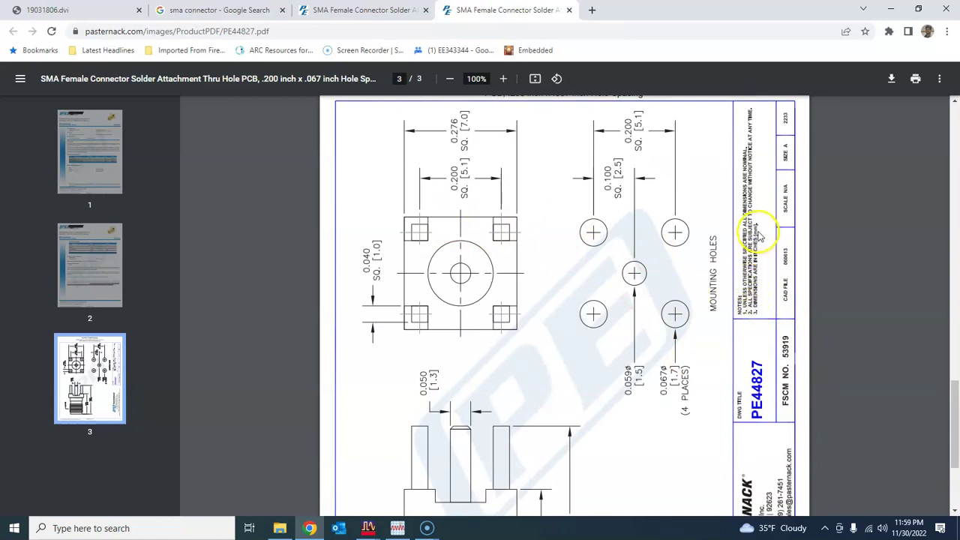
{"action": "scroll", "coordinate": [693, 296], "scroll_direction": "down", "scroll_amount": 3}
{"action": "scroll", "coordinate": [694, 297], "scroll_direction": "down", "scroll_amount": 1}
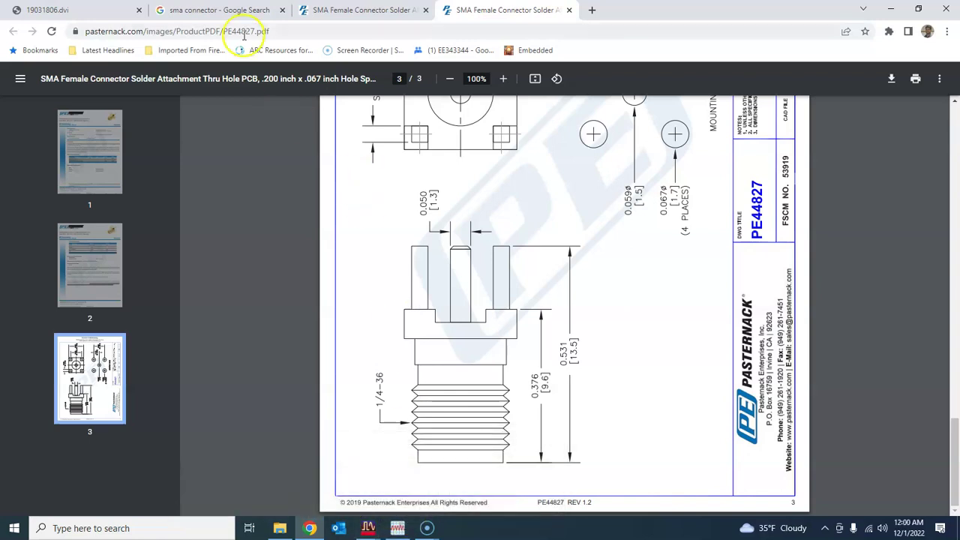
{"action": "left_click", "coordinate": [127, 7]}
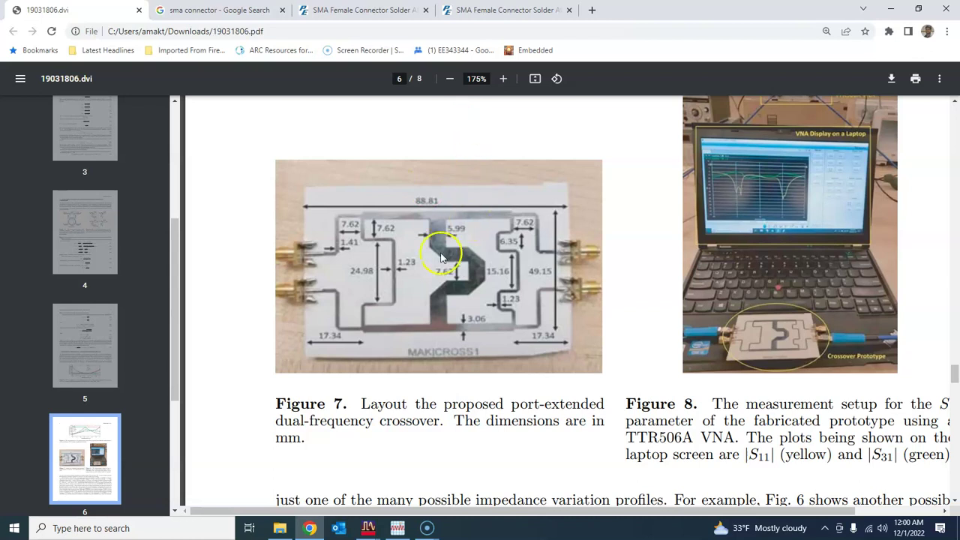
Bring the coupler schematic forward and change l50 in VAR1 from 262 to 400.
{"action": "mouse_move", "coordinate": [377, 531]}
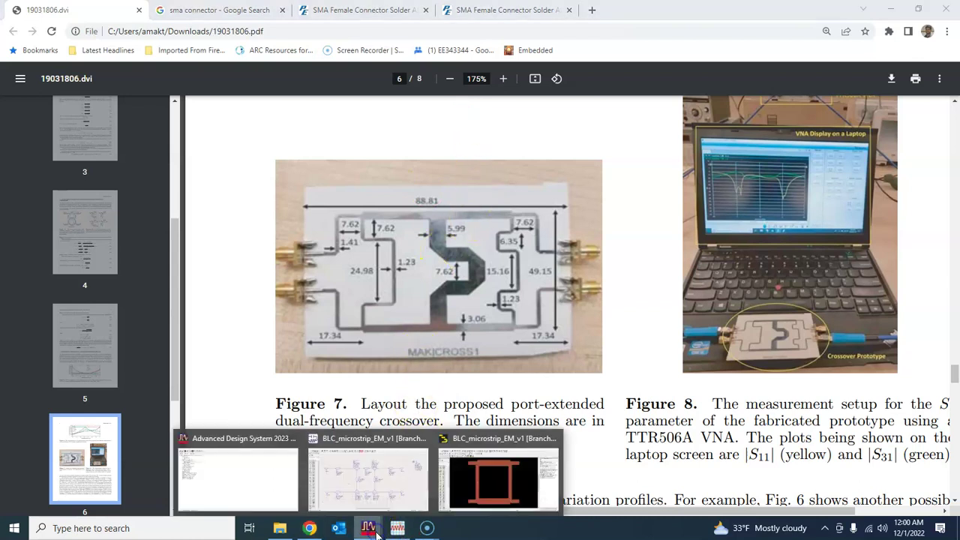
{"action": "left_click", "coordinate": [456, 476]}
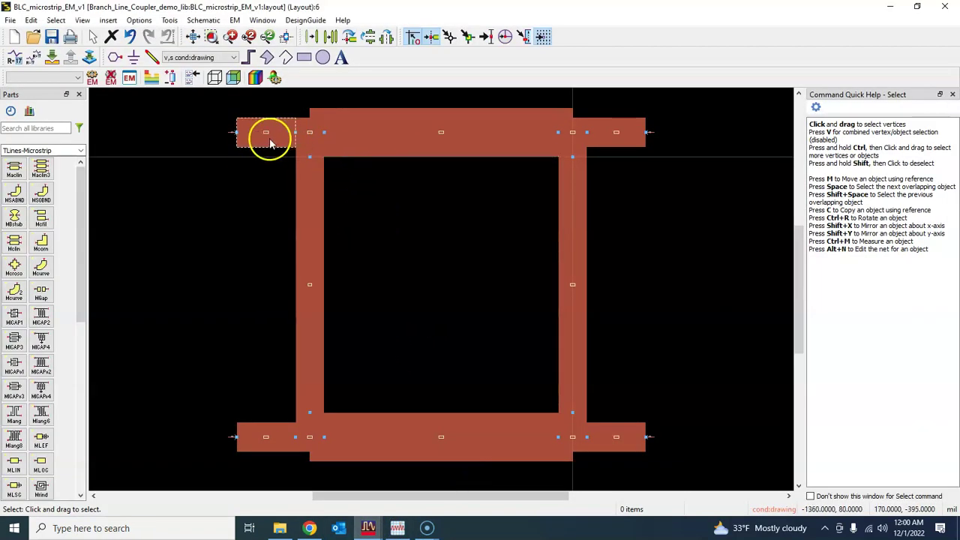
{"action": "left_click", "coordinate": [369, 529]}
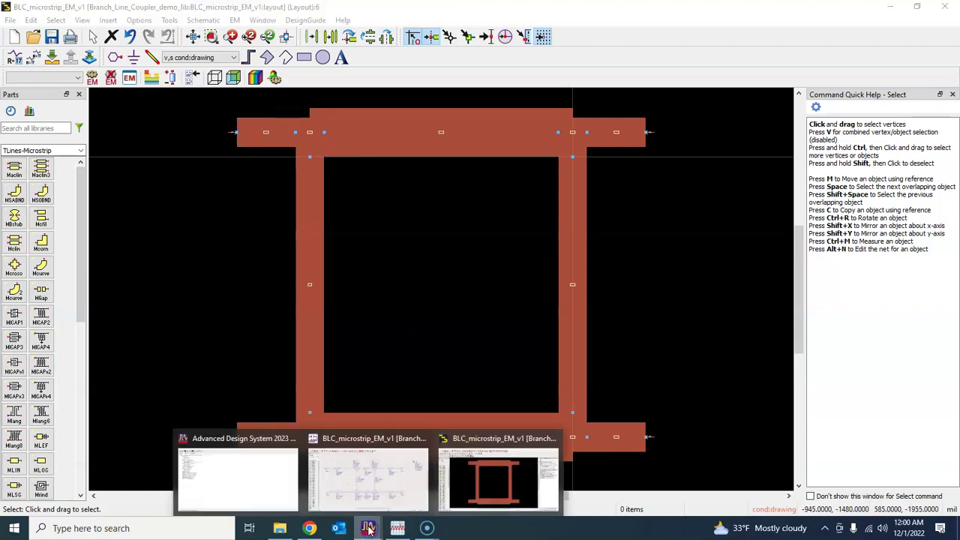
{"action": "left_click", "coordinate": [344, 477]}
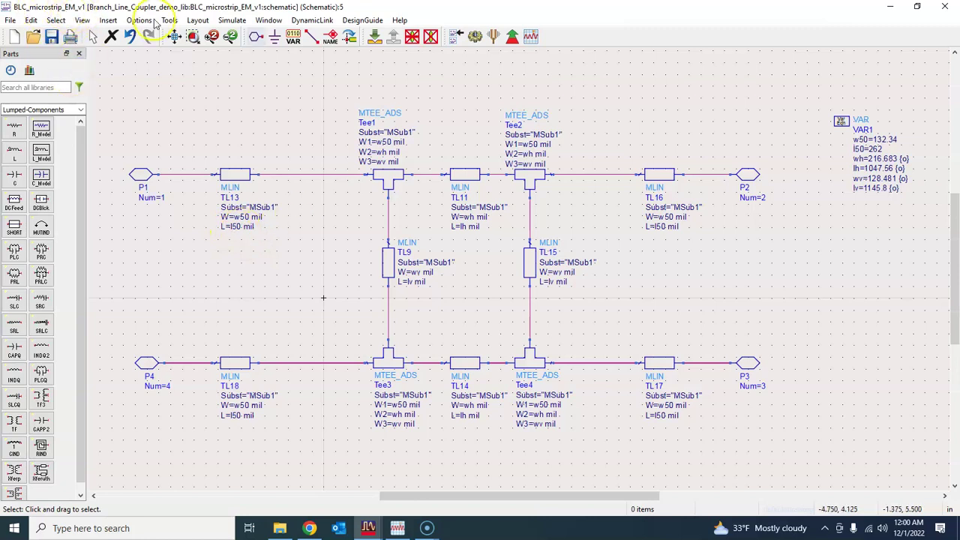
{"action": "double_click", "coordinate": [876, 149]}
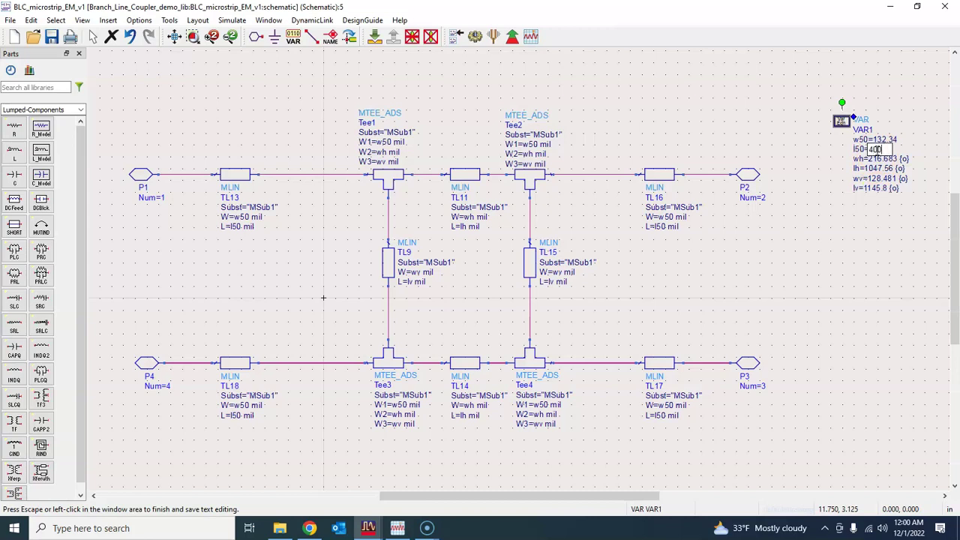
{"action": "left_click", "coordinate": [863, 273]}
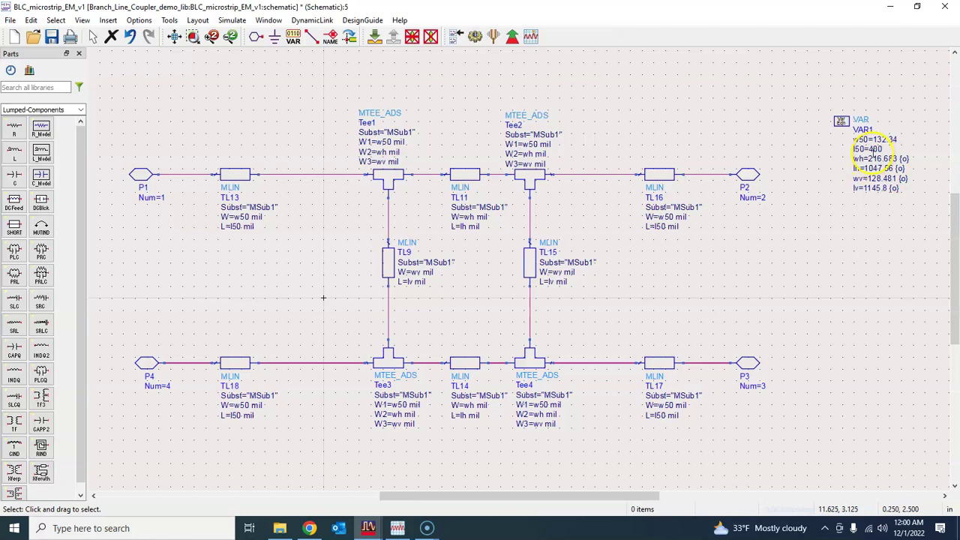
Save the schematic and regenerate the layout with Generate/Update Layout.
{"action": "left_click", "coordinate": [51, 36]}
{"action": "left_click", "coordinate": [197, 21]}
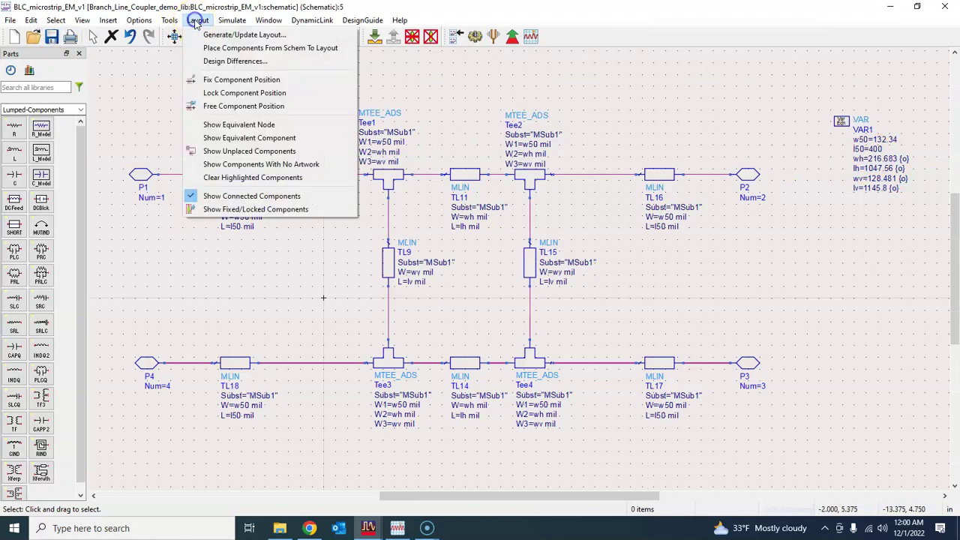
{"action": "left_click", "coordinate": [218, 36]}
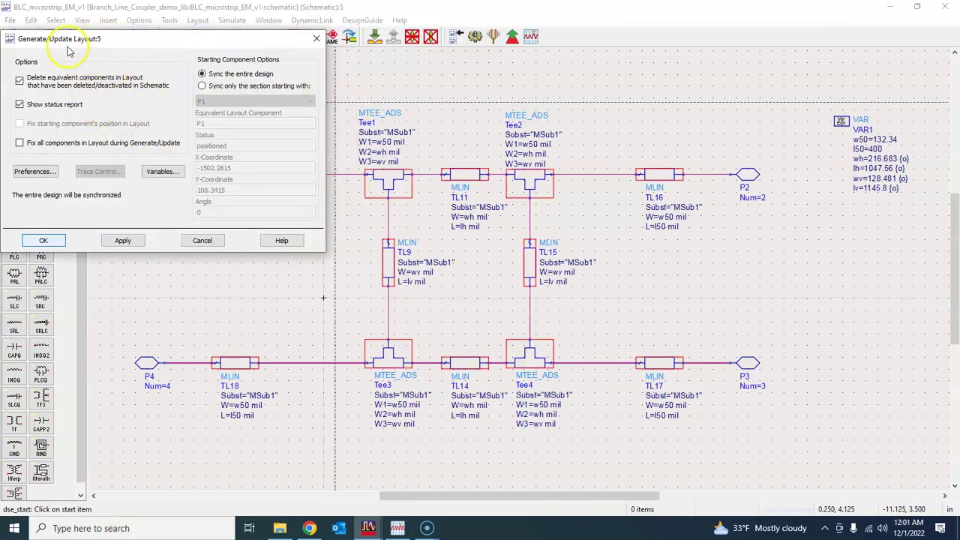
{"action": "left_click", "coordinate": [43, 242]}
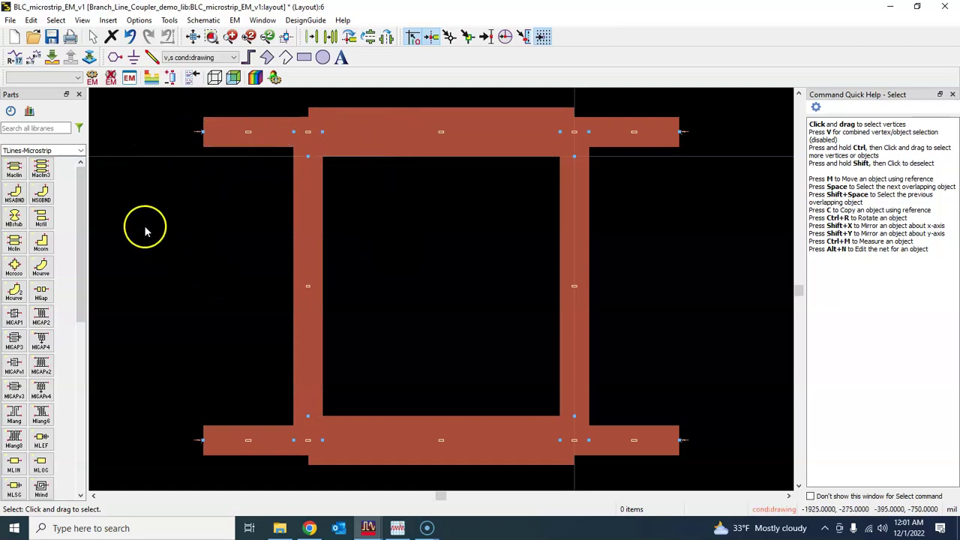
Measure a port stub across its length to confirm it is 400 mil.
{"action": "right_click", "coordinate": [145, 199]}
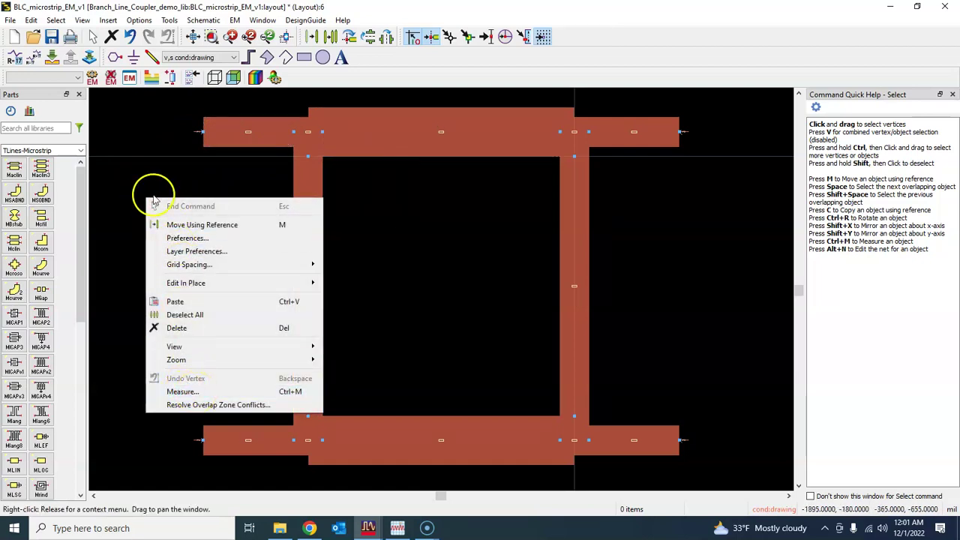
{"action": "left_click", "coordinate": [151, 165]}
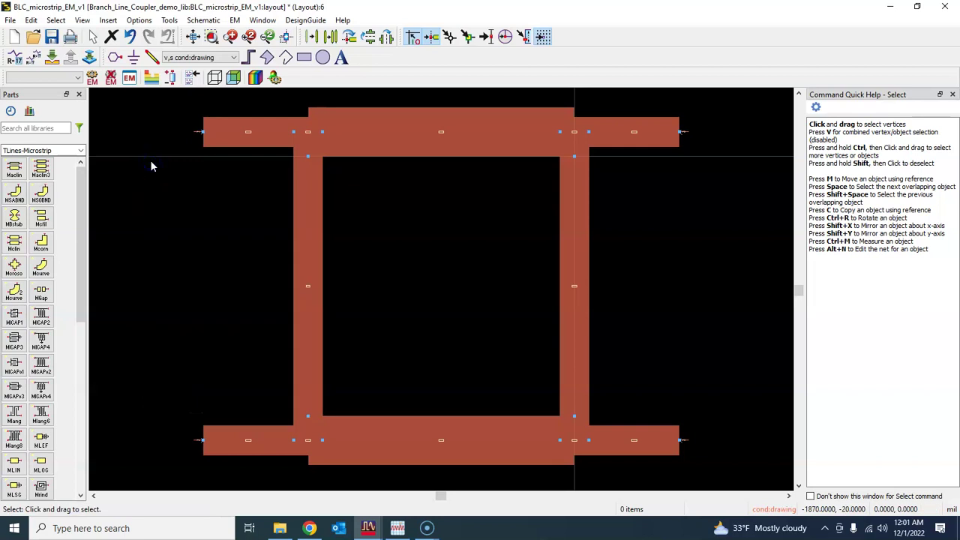
{"action": "key", "text": "ctrl+m"}
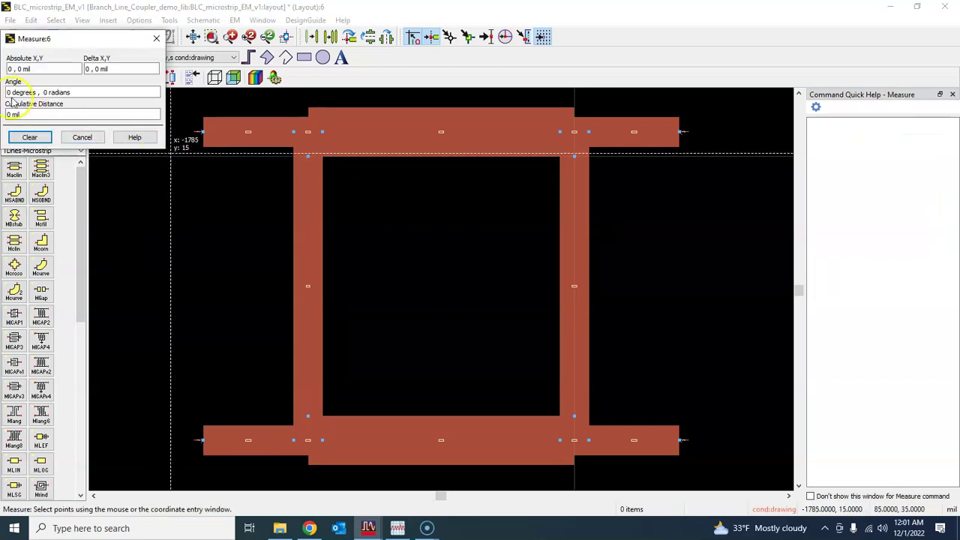
{"action": "left_click", "coordinate": [204, 132]}
{"action": "left_click", "coordinate": [293, 132]}
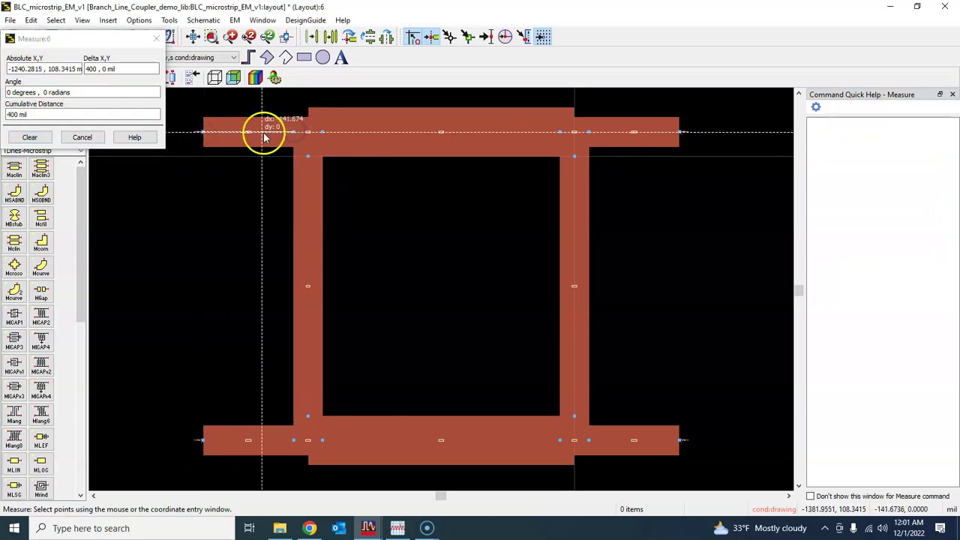
{"action": "key", "text": "Escape"}
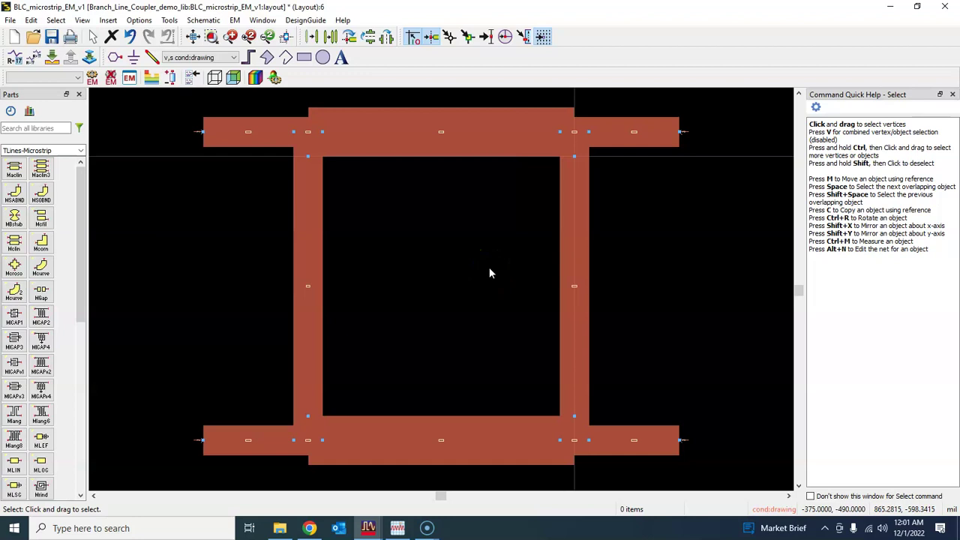
Save the regenerated layout and try an EM simulation, which reports a missing EM setup.
{"action": "left_click", "coordinate": [364, 182]}
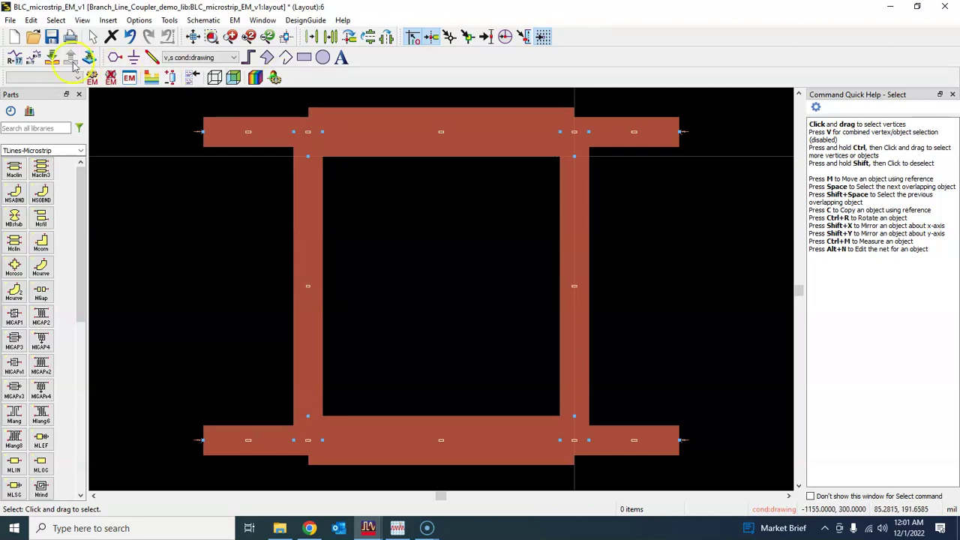
{"action": "left_click", "coordinate": [53, 37]}
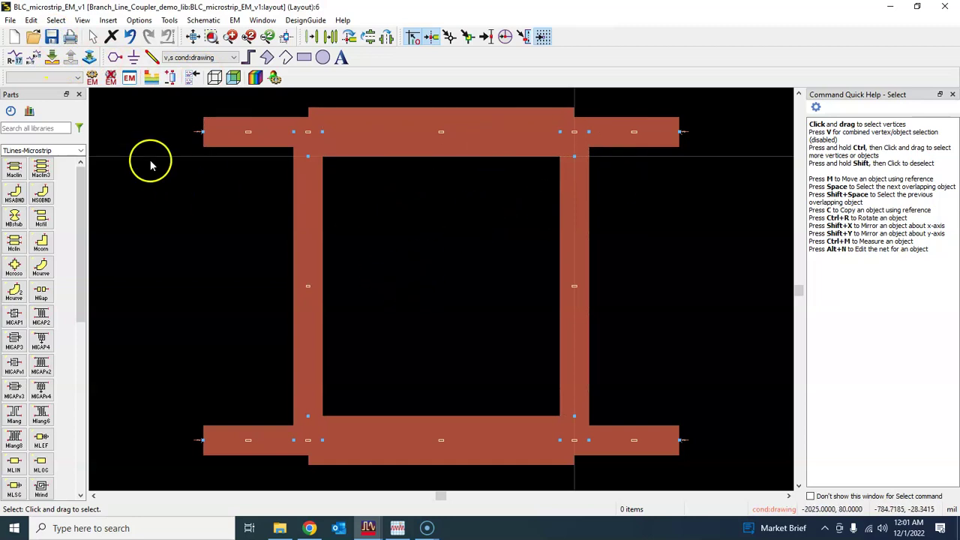
{"action": "left_click", "coordinate": [92, 78]}
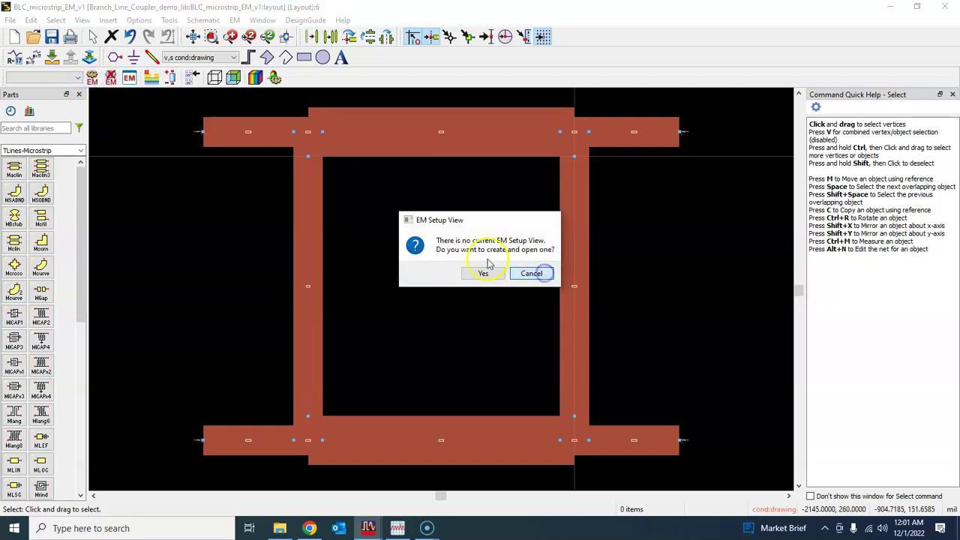
{"action": "left_click", "coordinate": [483, 273]}
{"action": "left_click", "coordinate": [173, 132]}
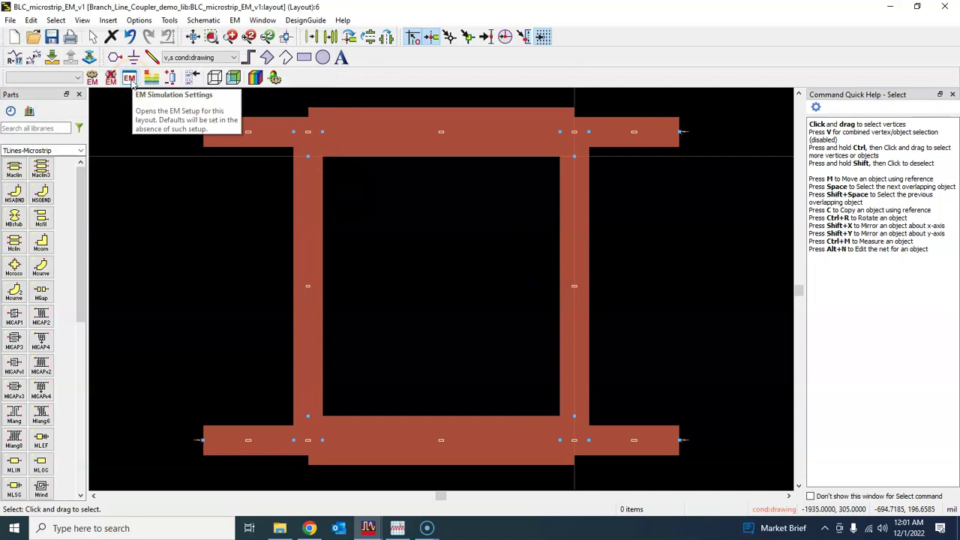
Create a new EM setup view, dismiss the What's New notice, and move the window aside.
{"action": "left_click", "coordinate": [130, 80]}
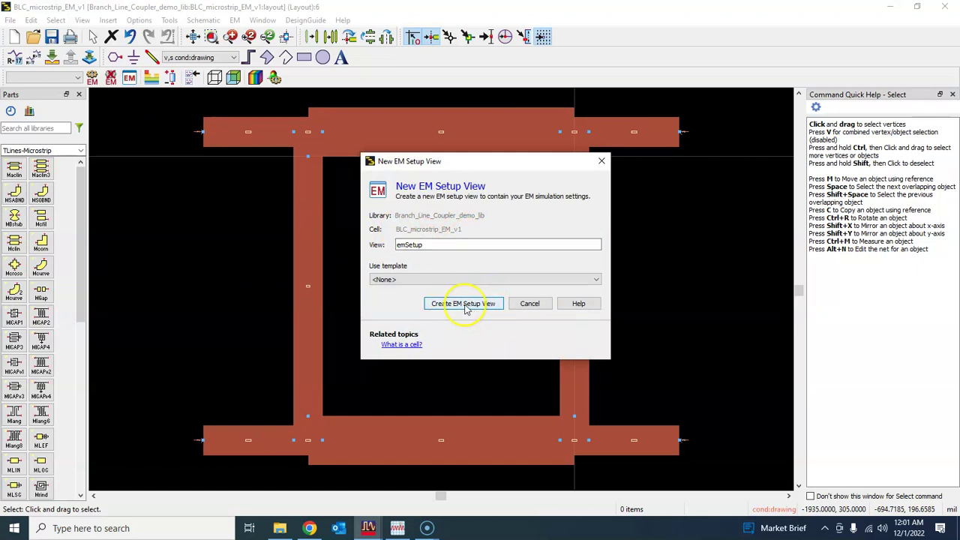
{"action": "left_click", "coordinate": [463, 303]}
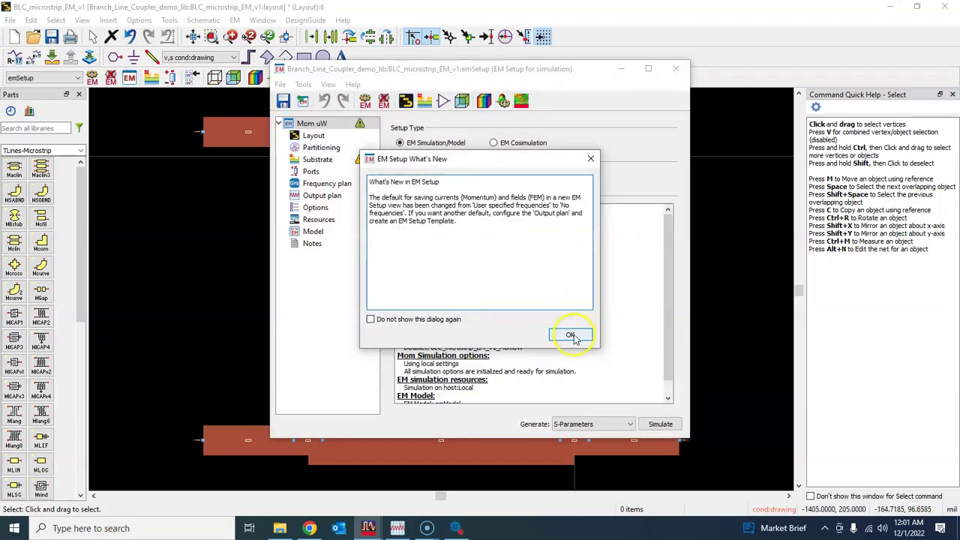
{"action": "left_click", "coordinate": [570, 336]}
{"action": "left_click_drag", "start_coordinate": [357, 68], "coordinate": [160, 57]}
{"action": "mouse_move", "coordinate": [168, 152]}
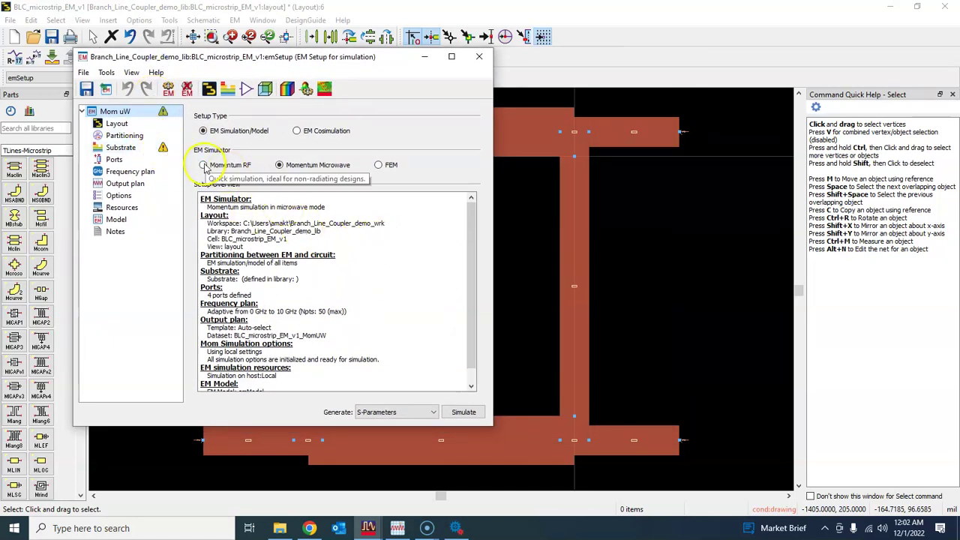
Start a new substrate named RO4003C, keeping the 25milAlumina template.
{"action": "left_click", "coordinate": [129, 149]}
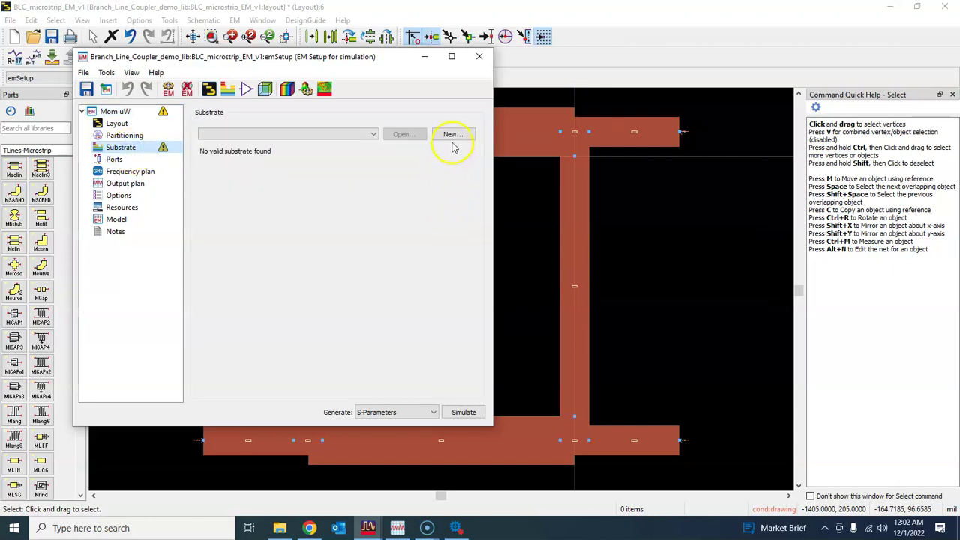
{"action": "left_click", "coordinate": [129, 150]}
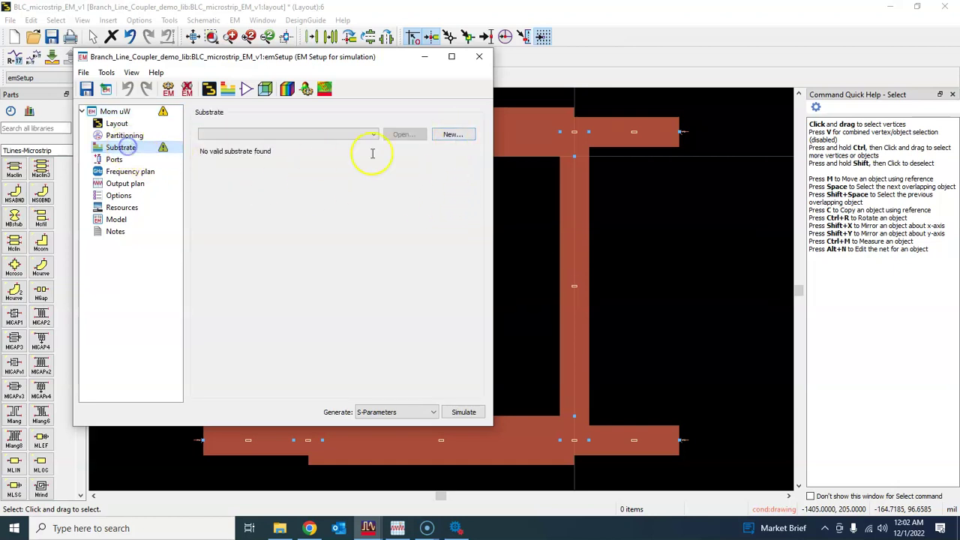
{"action": "left_click", "coordinate": [447, 133]}
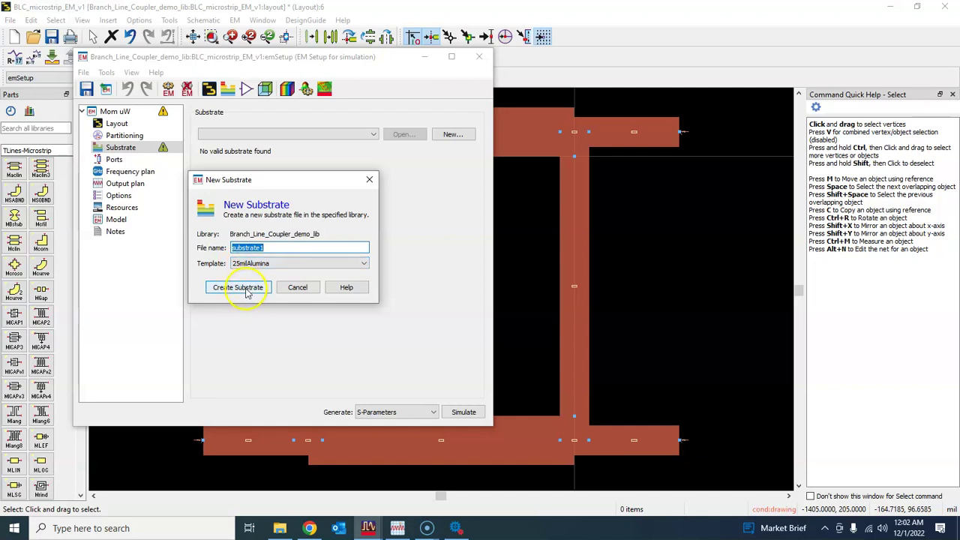
{"action": "left_click", "coordinate": [322, 264]}
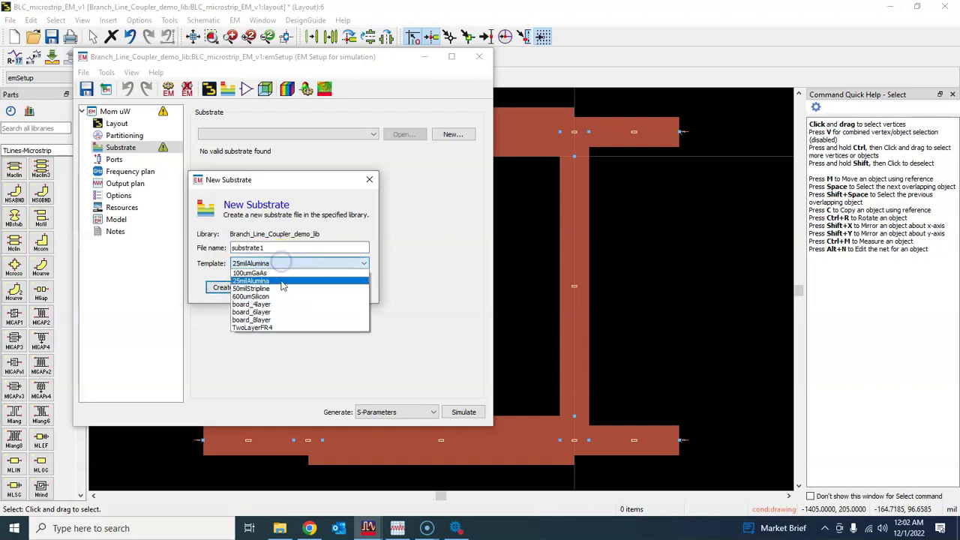
{"action": "left_click", "coordinate": [199, 290]}
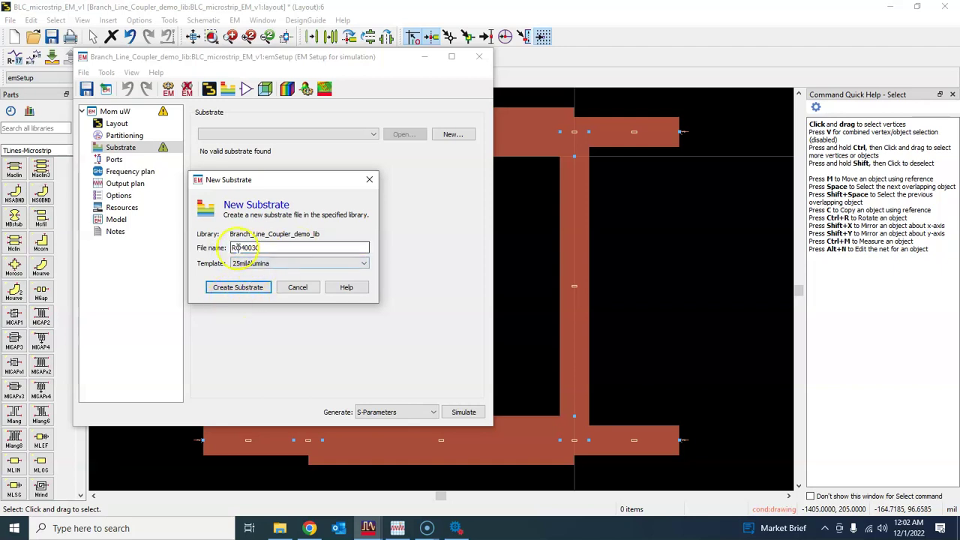
Create the RO4003C substrate and select its bottom cover layer.
{"action": "left_click", "coordinate": [242, 290]}
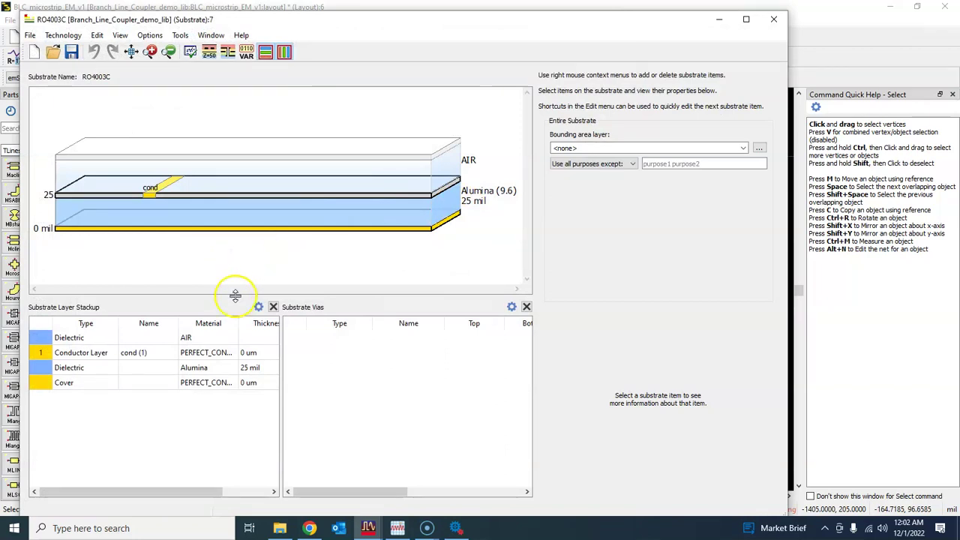
{"action": "left_click", "coordinate": [217, 230]}
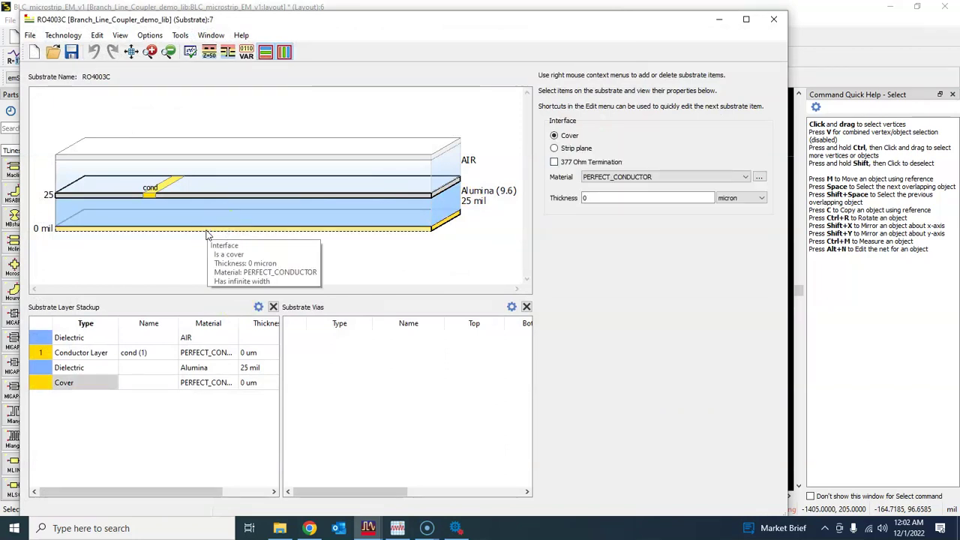
{"action": "left_click", "coordinate": [207, 234]}
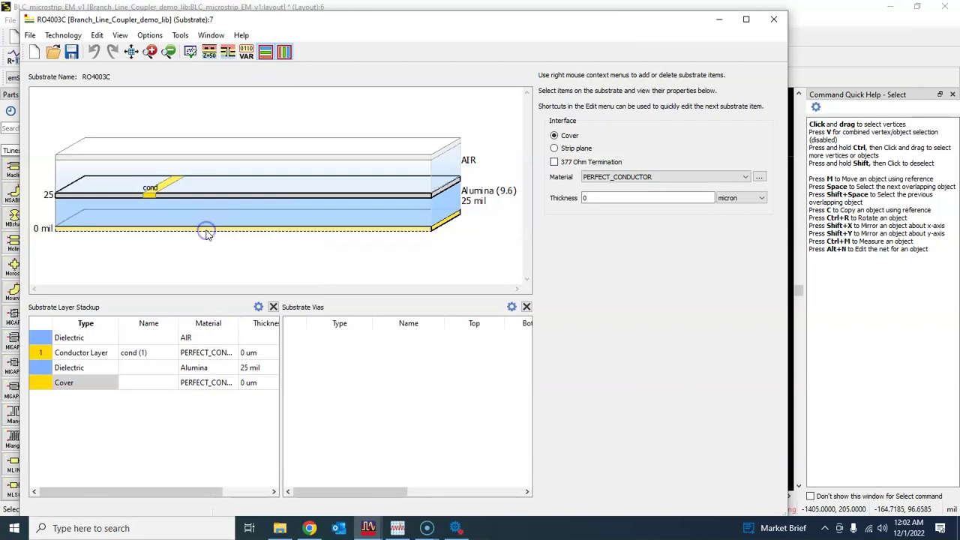
Add Copper from the conductor database to the library's material definitions.
{"action": "left_click", "coordinate": [746, 178]}
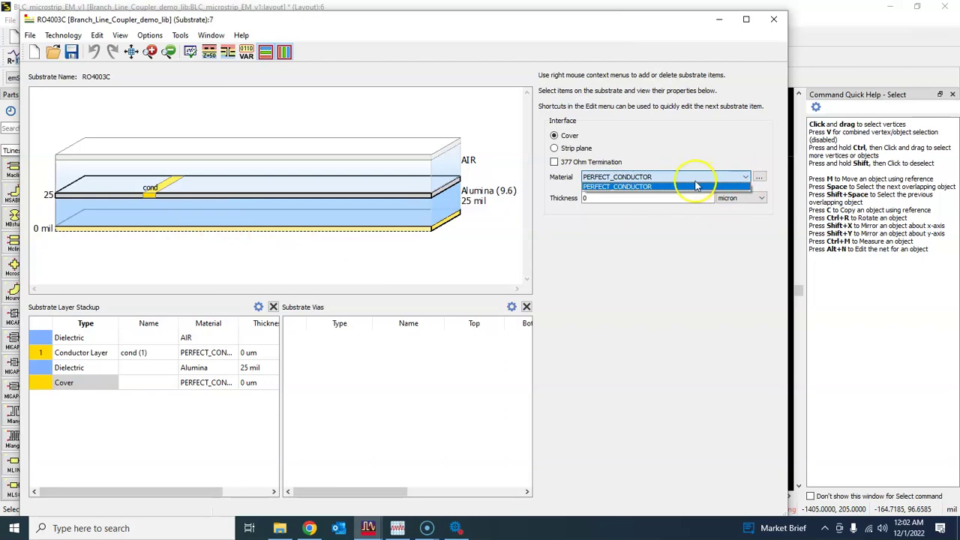
{"action": "left_click", "coordinate": [696, 184]}
{"action": "left_click", "coordinate": [759, 177]}
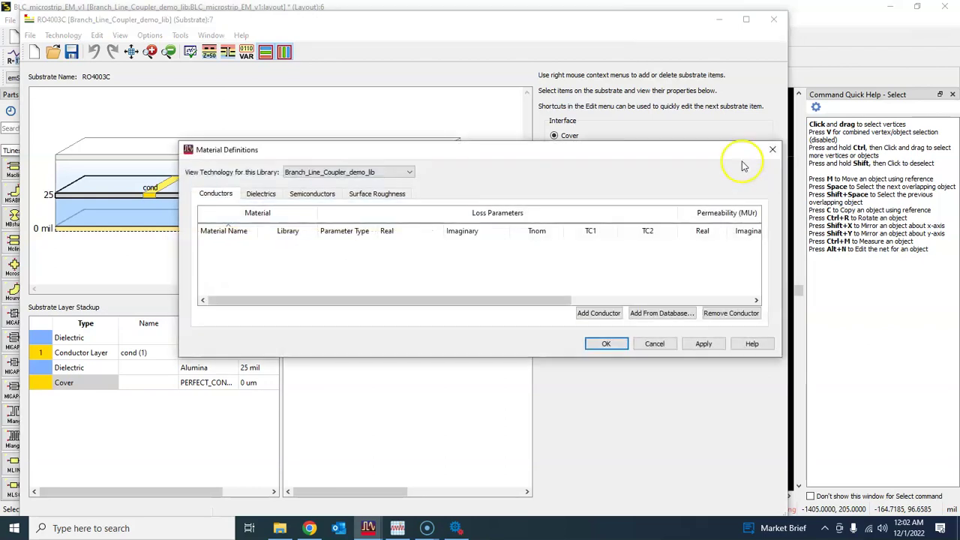
{"action": "left_click_drag", "start_coordinate": [739, 159], "coordinate": [618, 167]}
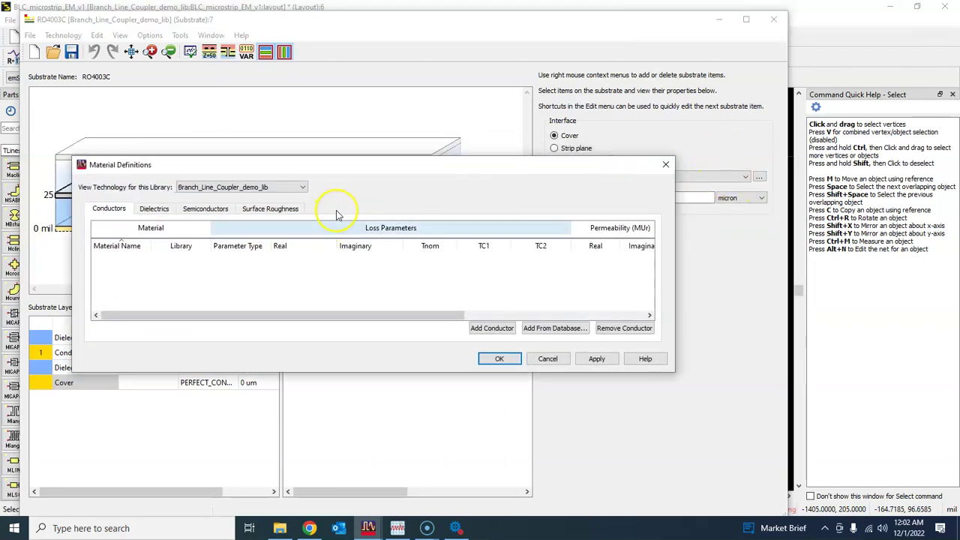
{"action": "left_click", "coordinate": [555, 328]}
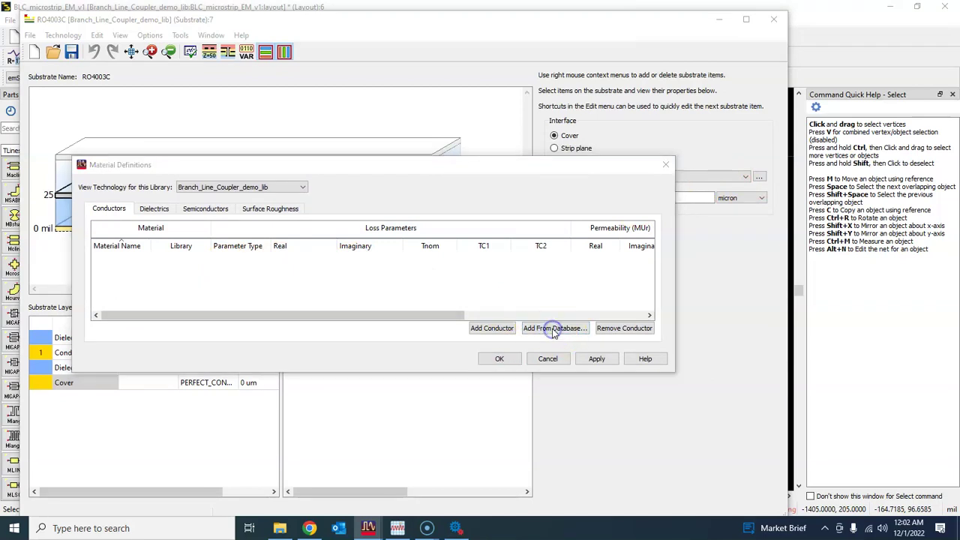
{"action": "left_click", "coordinate": [189, 276]}
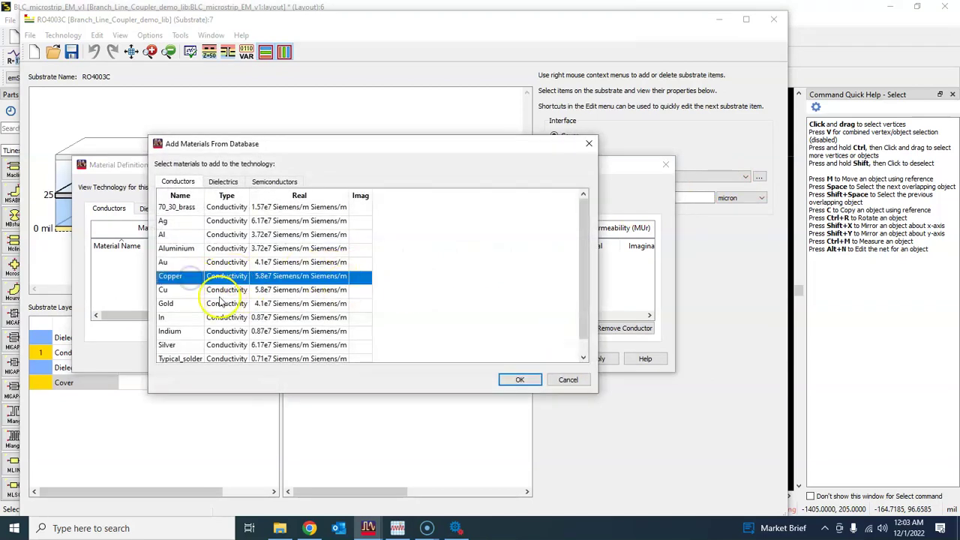
{"action": "left_click", "coordinate": [519, 380]}
{"action": "left_click", "coordinate": [500, 359]}
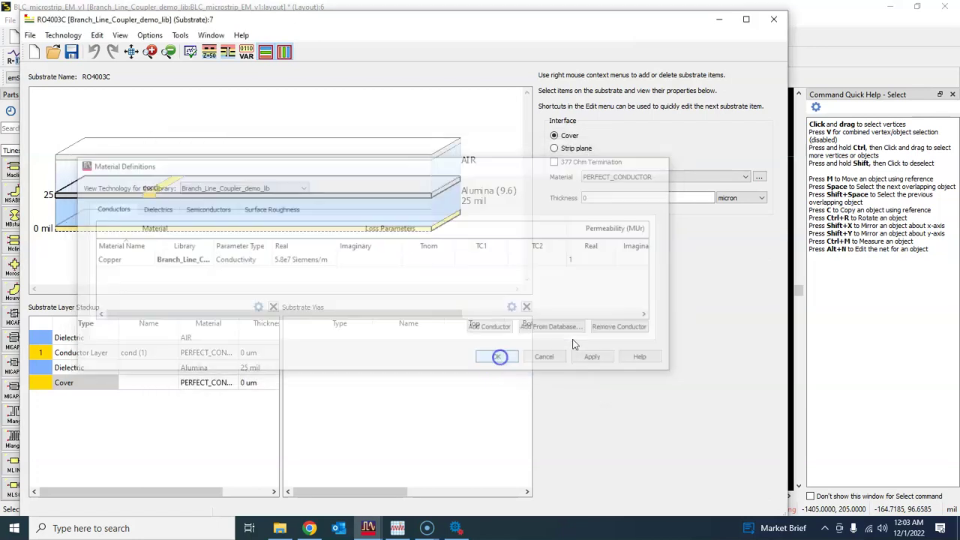
Set the cover layer material to Copper with 35 micron thickness.
{"action": "left_click", "coordinate": [727, 174]}
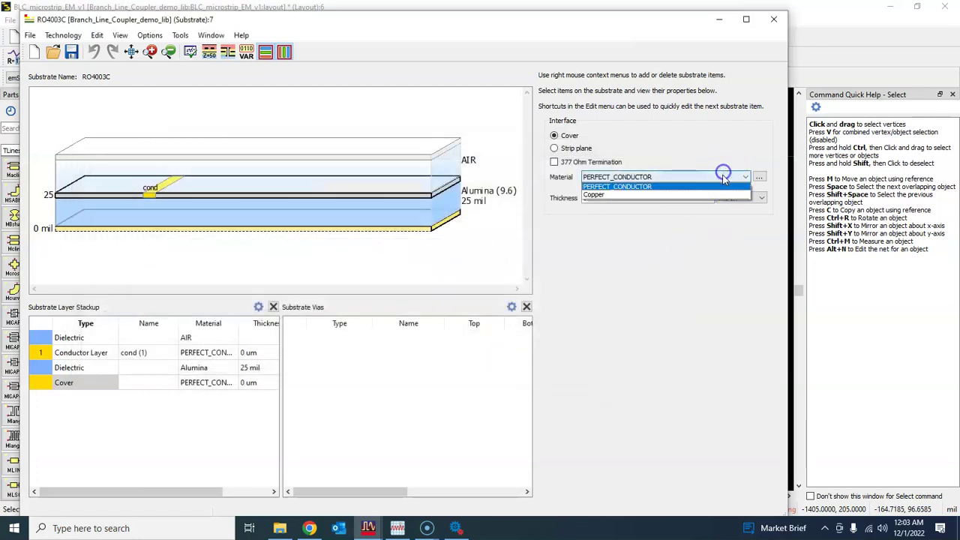
{"action": "left_click", "coordinate": [645, 191]}
{"action": "left_click_drag", "start_coordinate": [605, 202], "coordinate": [573, 198]}
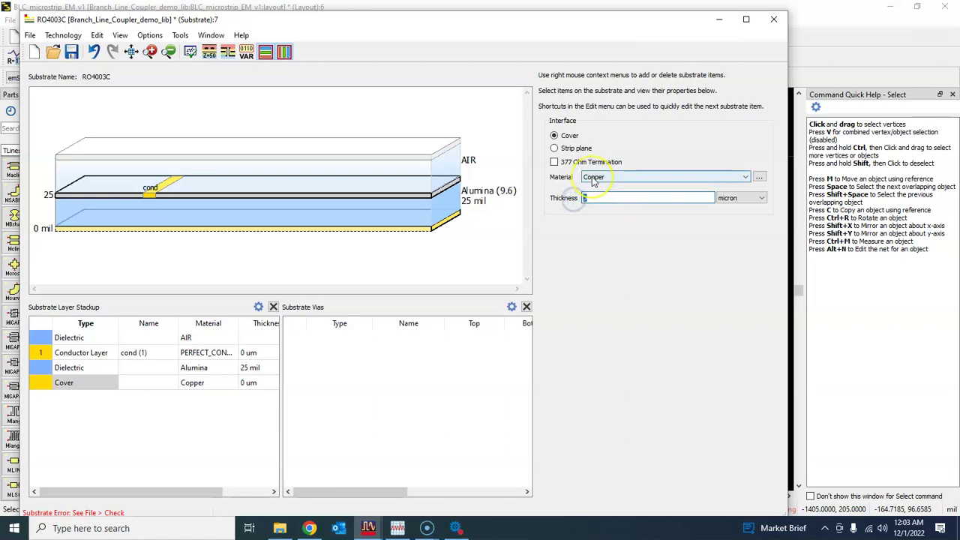
{"action": "left_click", "coordinate": [730, 238]}
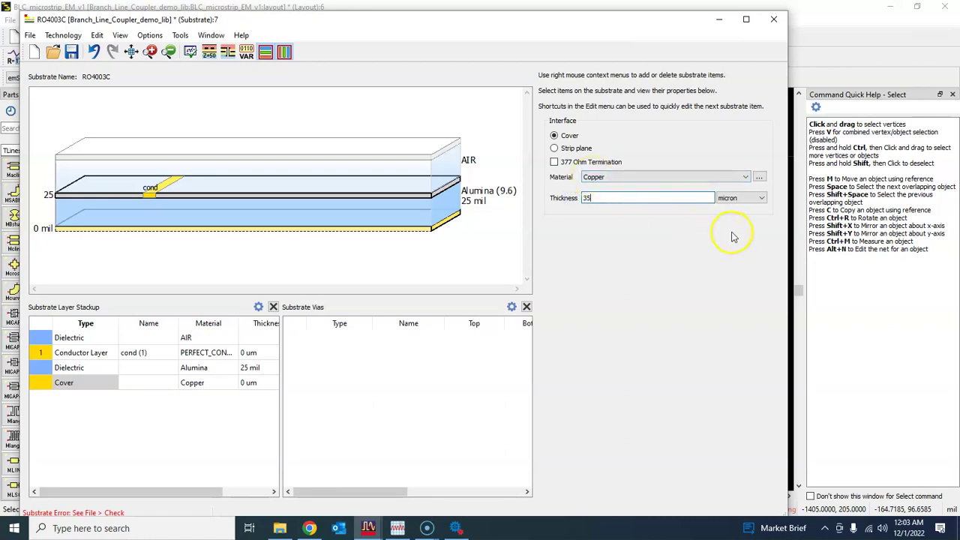
Add Rogers_RO4003 from the dielectric database to the library's material definitions.
{"action": "left_click", "coordinate": [294, 216]}
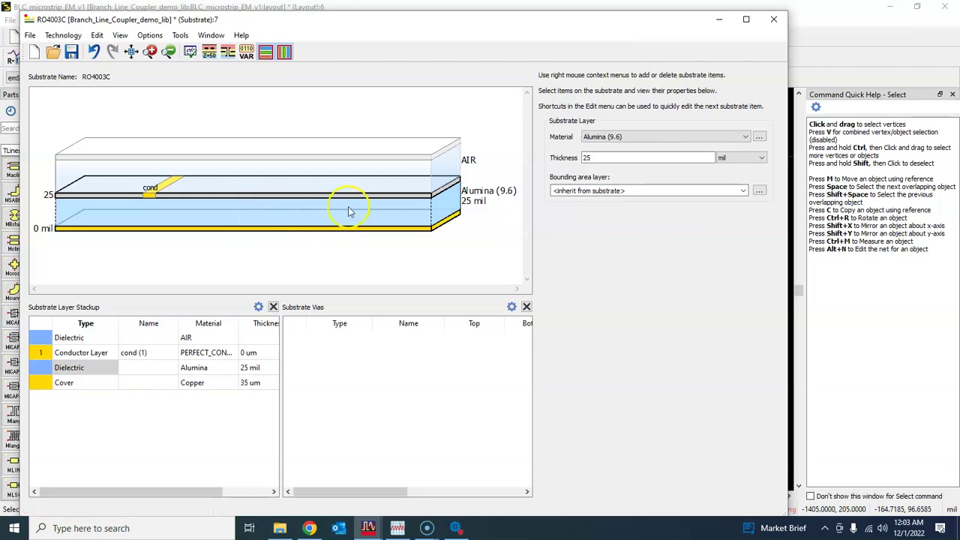
{"action": "left_click", "coordinate": [738, 137]}
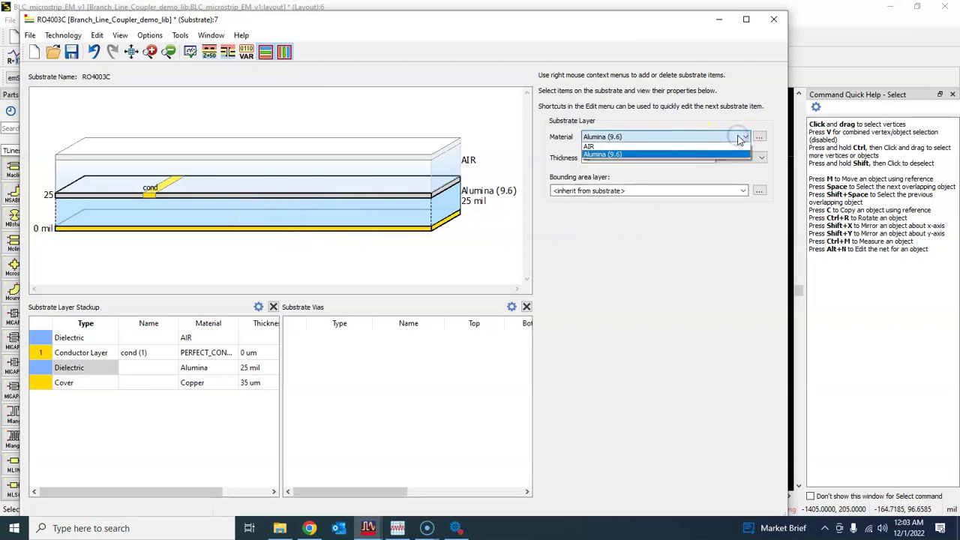
{"action": "left_click", "coordinate": [657, 136]}
{"action": "left_click", "coordinate": [759, 138]}
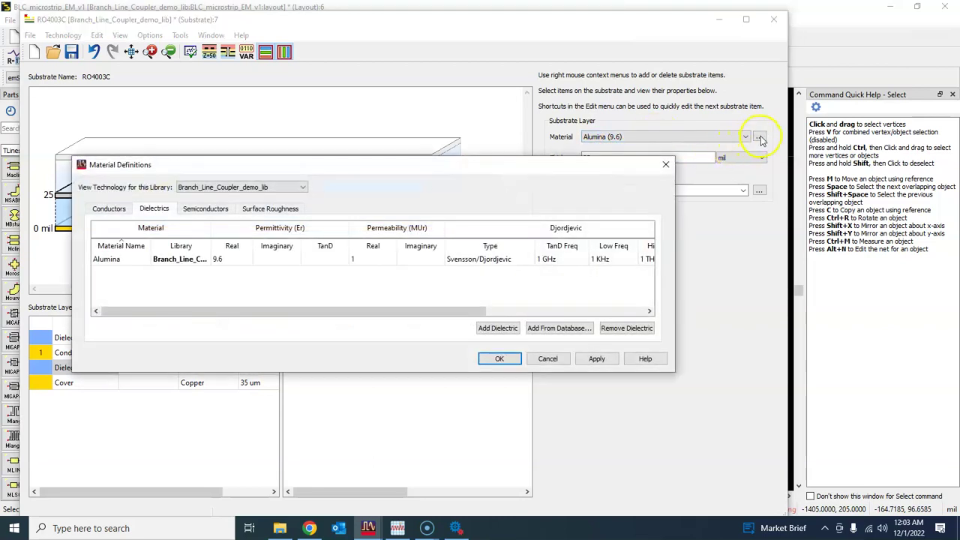
{"action": "left_click", "coordinate": [558, 327]}
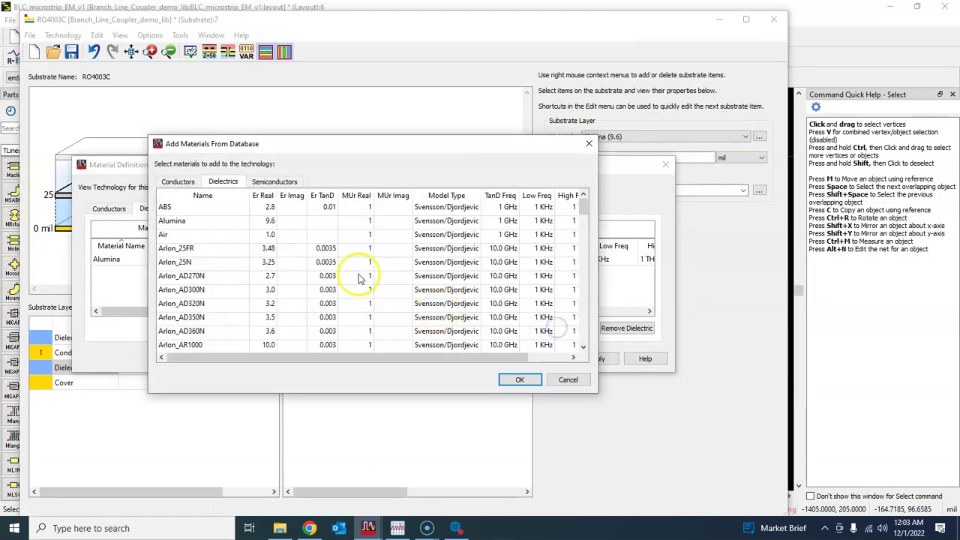
{"action": "scroll", "coordinate": [203, 274], "scroll_direction": "down", "scroll_amount": 3}
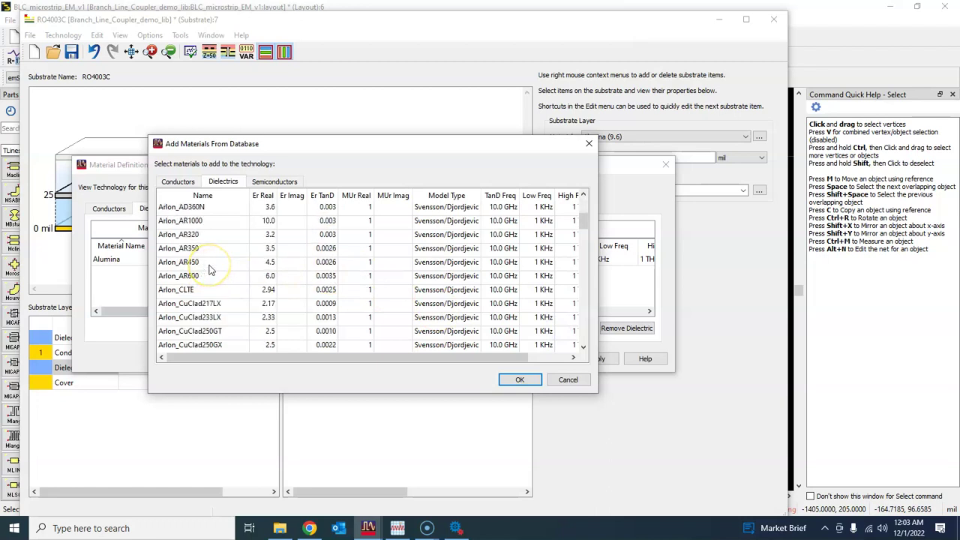
{"action": "scroll", "coordinate": [212, 270], "scroll_direction": "down", "scroll_amount": 12}
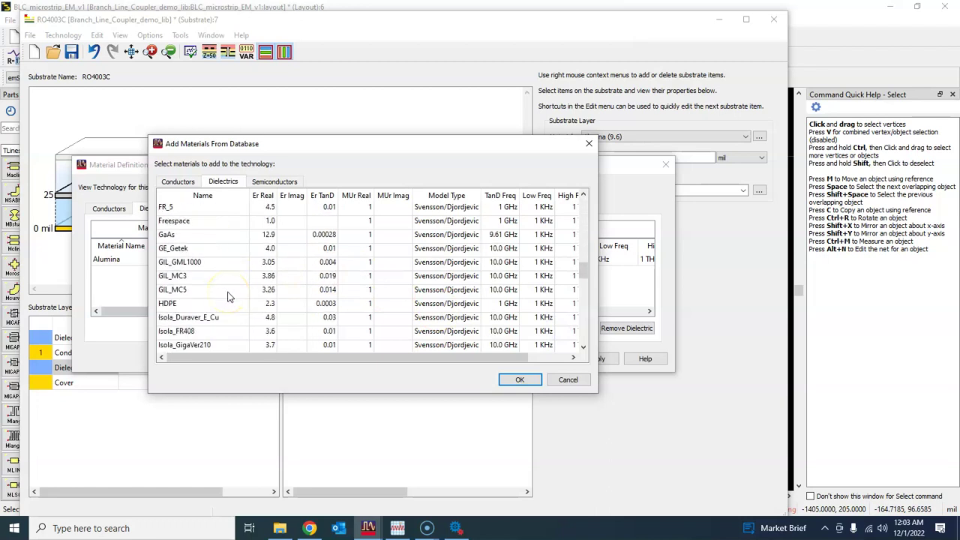
{"action": "scroll", "coordinate": [229, 297], "scroll_direction": "down", "scroll_amount": 8}
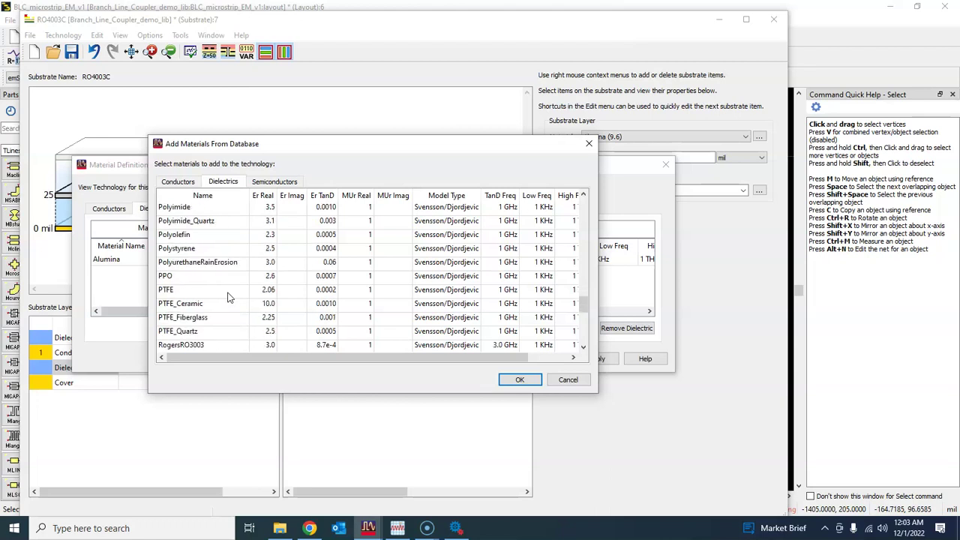
{"action": "scroll", "coordinate": [229, 297], "scroll_direction": "down", "scroll_amount": 2}
{"action": "left_click", "coordinate": [216, 304]}
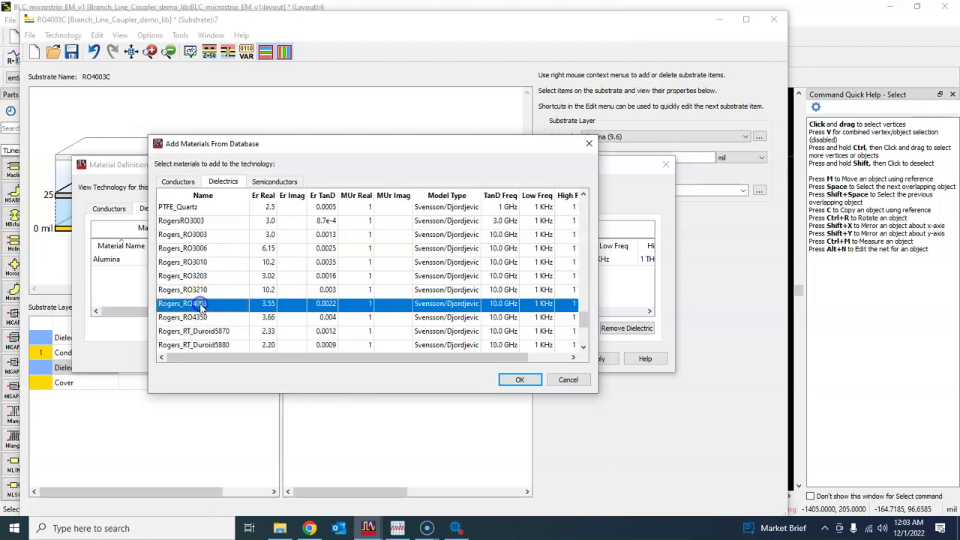
{"action": "left_click", "coordinate": [517, 381]}
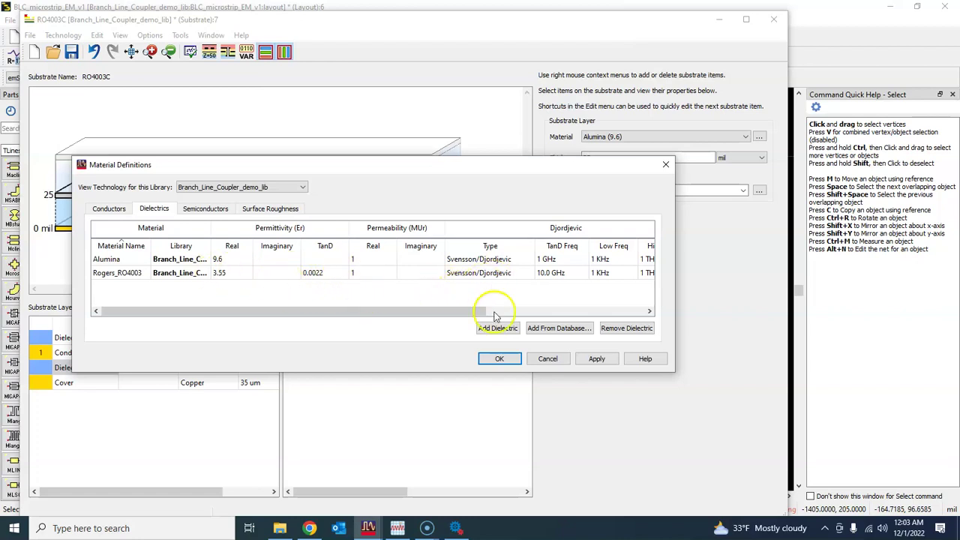
{"action": "left_click", "coordinate": [499, 360]}
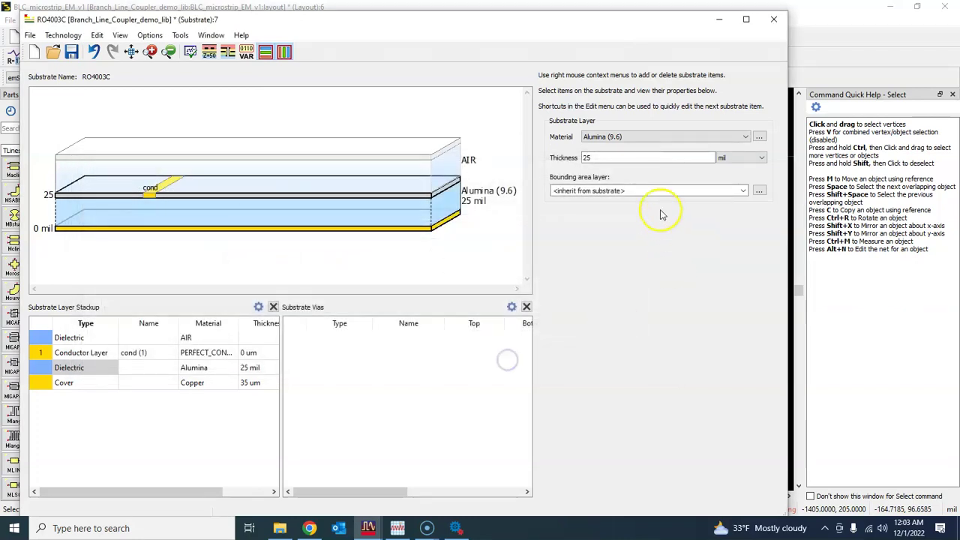
Set the dielectric layer to Rogers_RO4003 with 60 mil thickness.
{"action": "left_click", "coordinate": [686, 138]}
{"action": "left_click", "coordinate": [658, 162]}
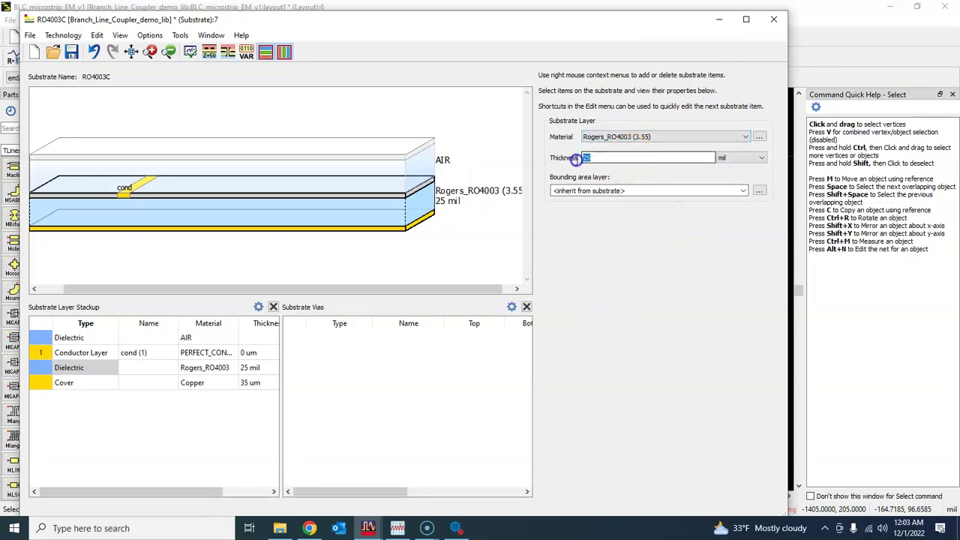
{"action": "type", "text": "60"}
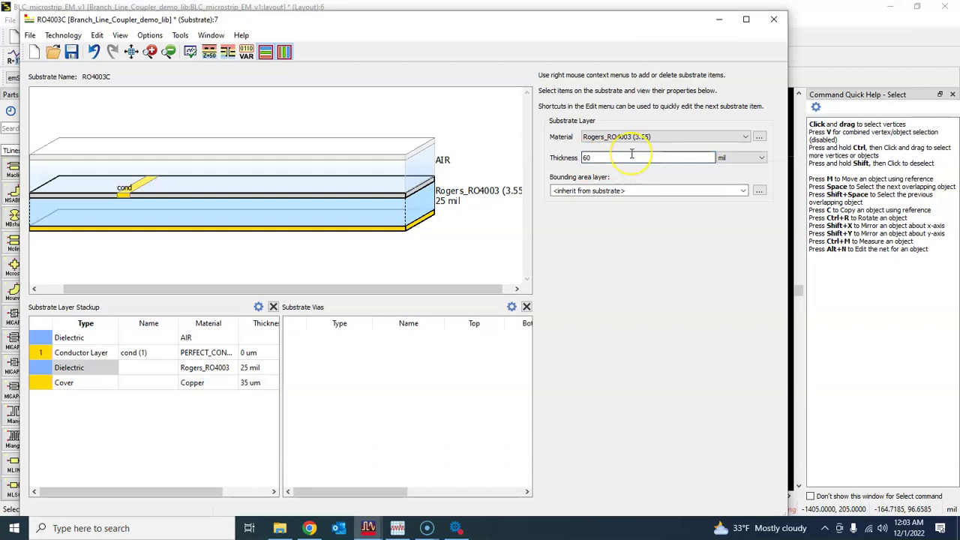
Make the cond conductor layer copper, 35 micron thick.
{"action": "left_click", "coordinate": [125, 192]}
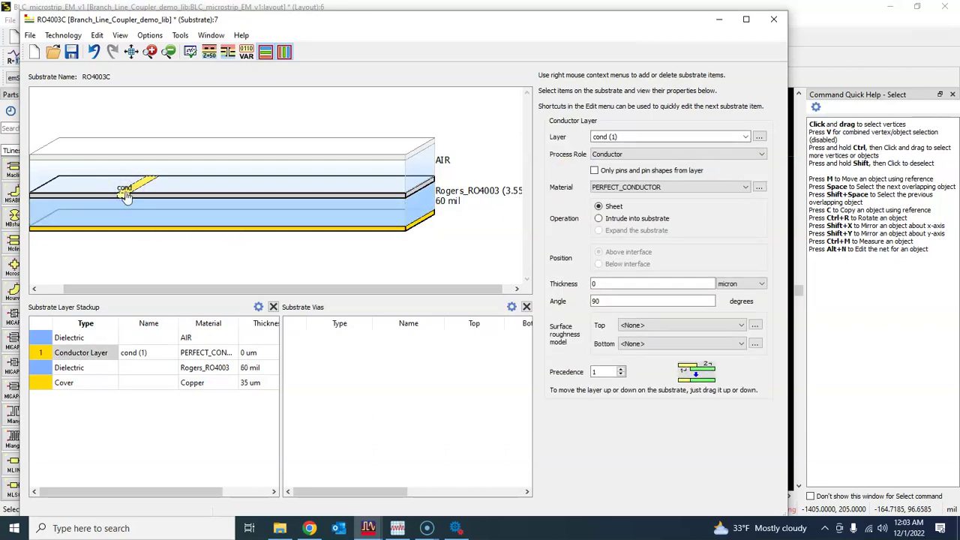
{"action": "left_click", "coordinate": [645, 154]}
{"action": "left_click", "coordinate": [646, 155]}
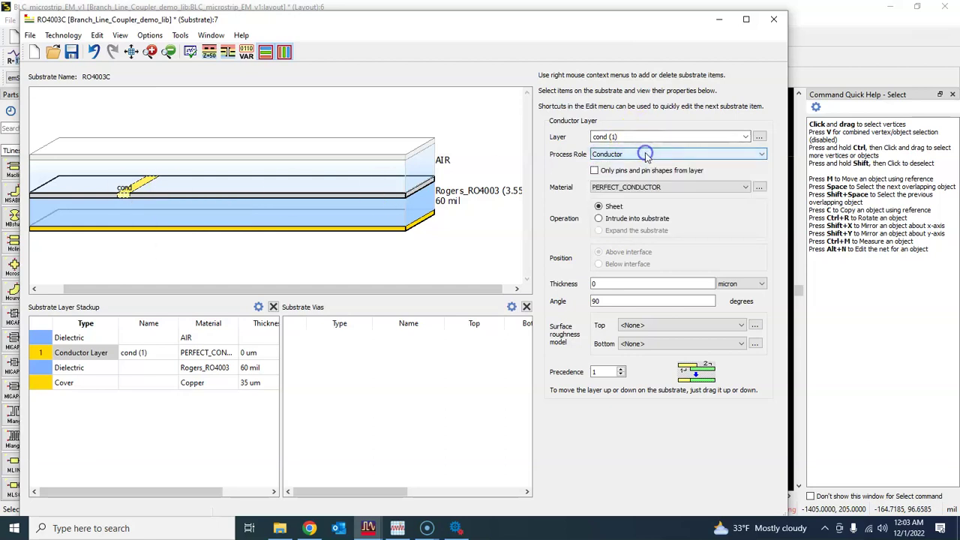
{"action": "left_click", "coordinate": [657, 187]}
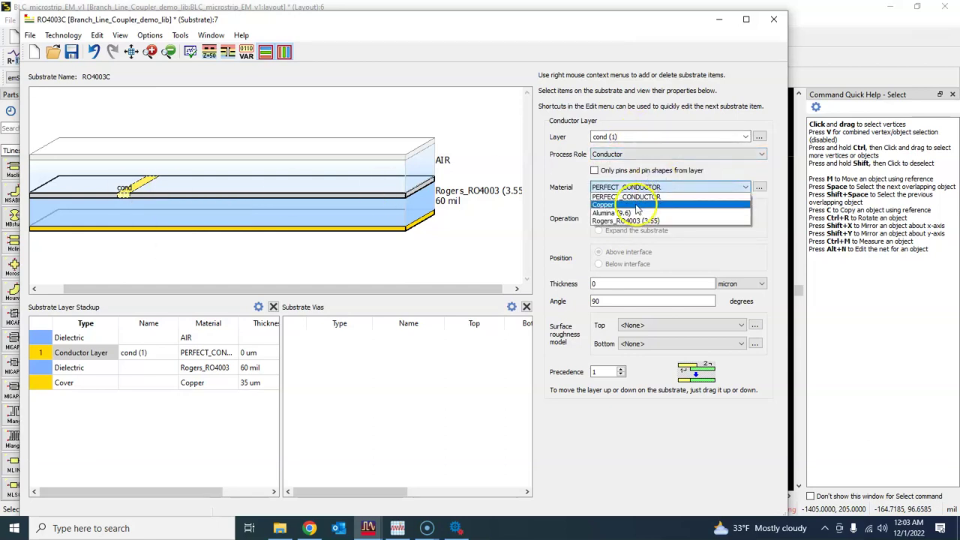
{"action": "left_click", "coordinate": [635, 205]}
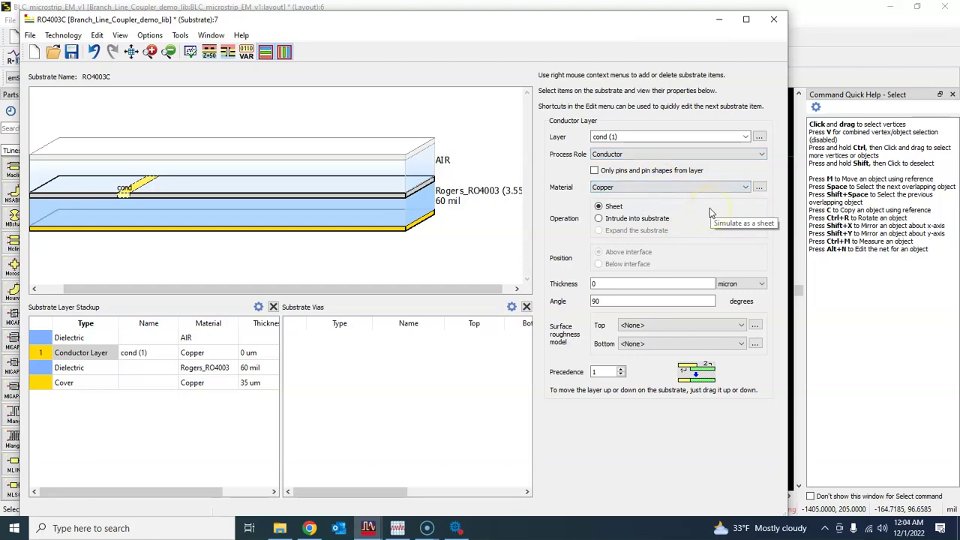
{"action": "left_click", "coordinate": [571, 284]}
{"action": "type", "text": "35"}
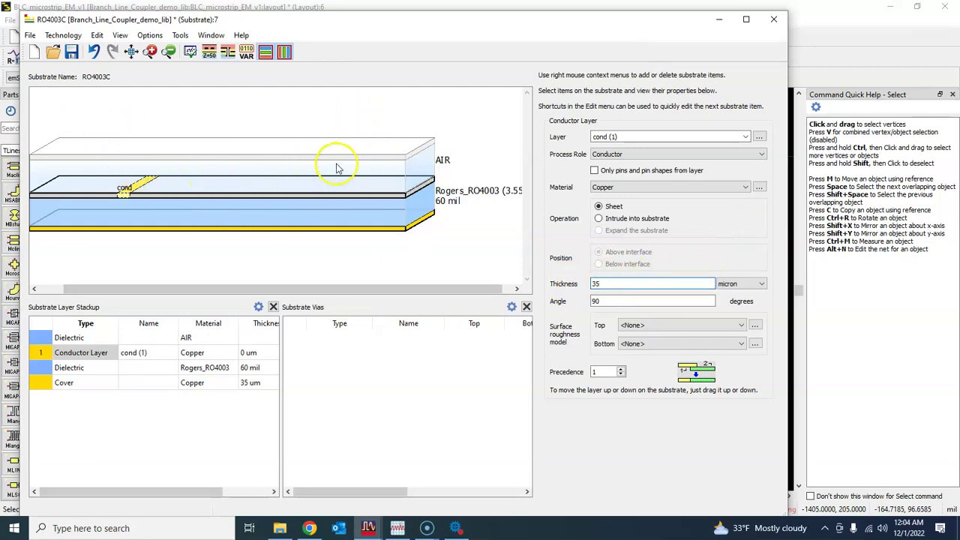
{"action": "left_click", "coordinate": [381, 180]}
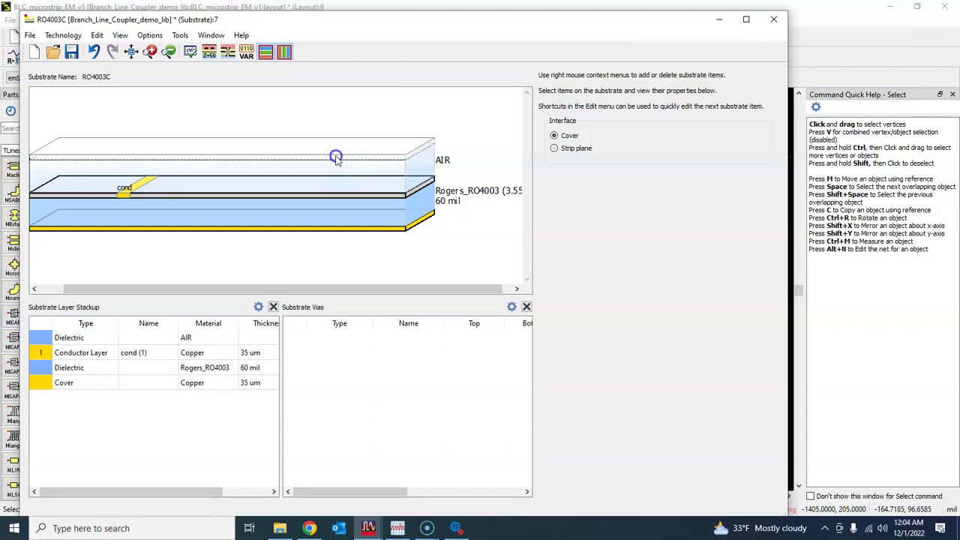
Review the AIR, copper cover, Rogers_RO4003 and cond layer settings, then move the editor aside.
{"action": "left_click", "coordinate": [298, 178]}
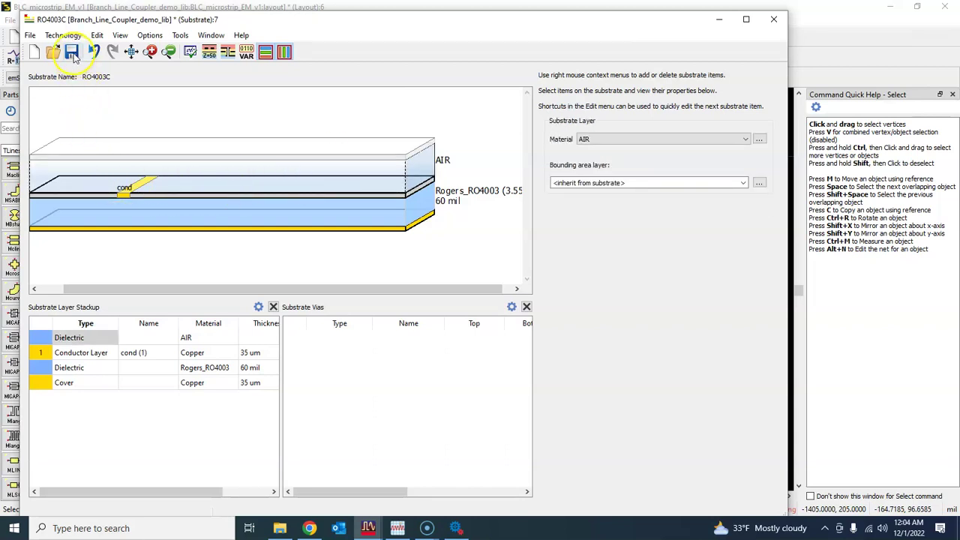
{"action": "left_click", "coordinate": [166, 229]}
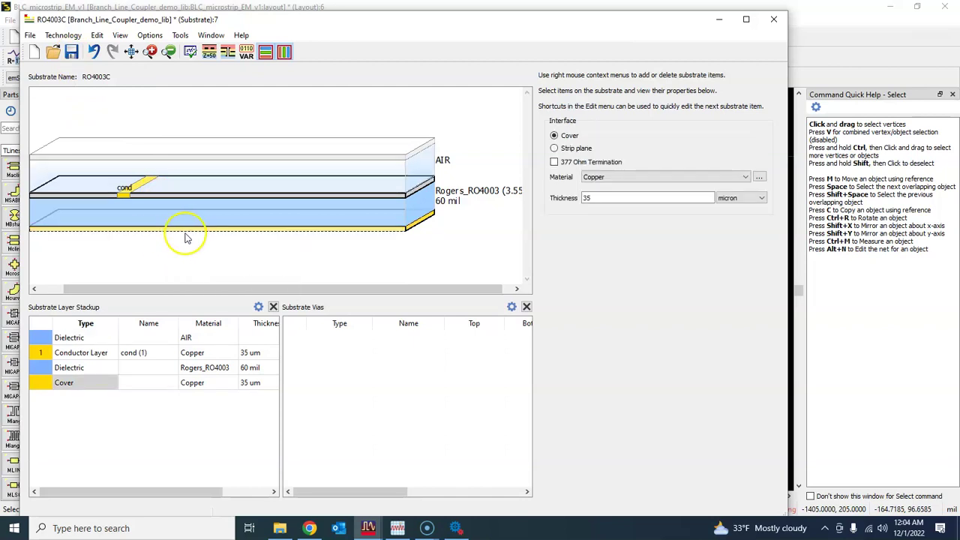
{"action": "mouse_move", "coordinate": [187, 235]}
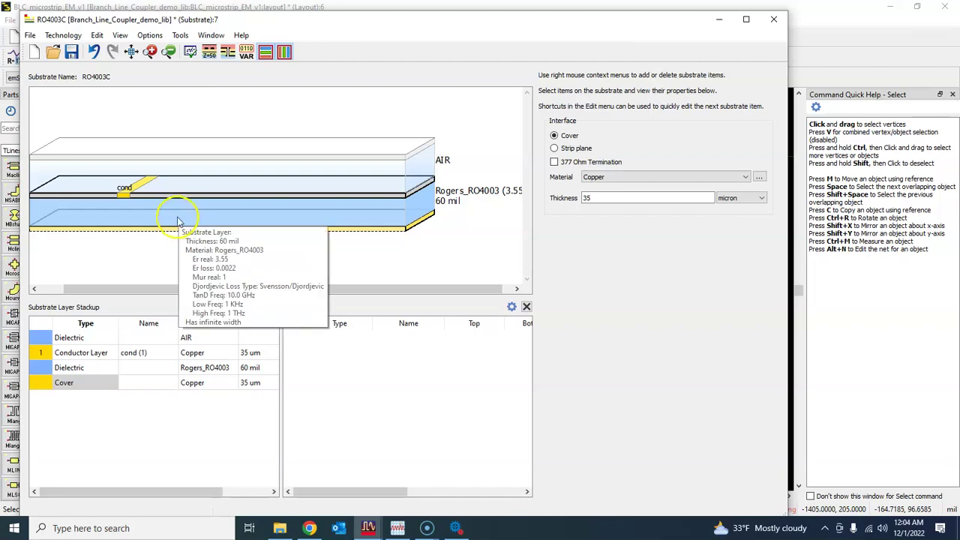
{"action": "left_click", "coordinate": [177, 215]}
{"action": "left_click", "coordinate": [124, 197]}
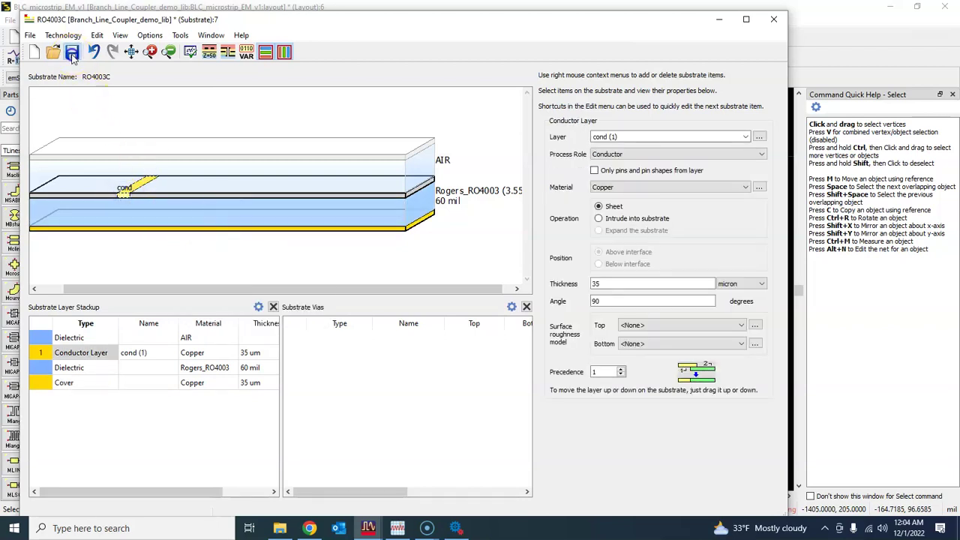
{"action": "left_click_drag", "start_coordinate": [558, 46], "coordinate": [517, 107]}
Close the substrate editor, save the EM setup and go to its frequency plan.
{"action": "left_click", "coordinate": [743, 102]}
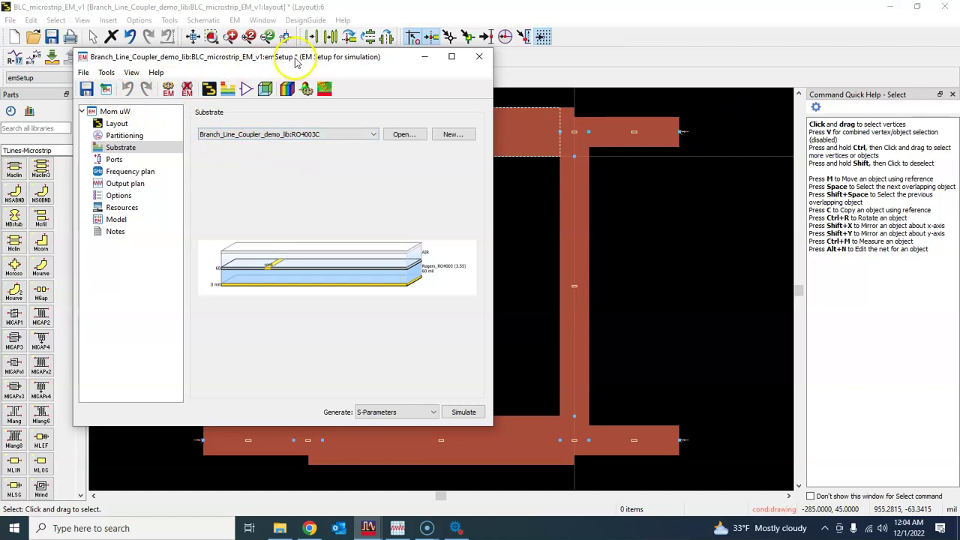
{"action": "left_click", "coordinate": [86, 90]}
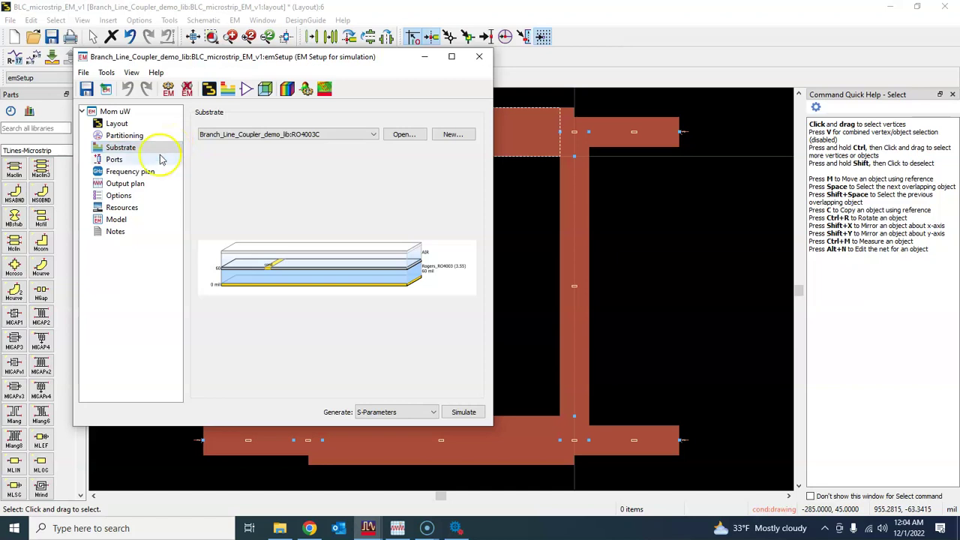
{"action": "left_click", "coordinate": [132, 159]}
{"action": "scroll", "coordinate": [360, 196], "scroll_direction": "down", "scroll_amount": 2}
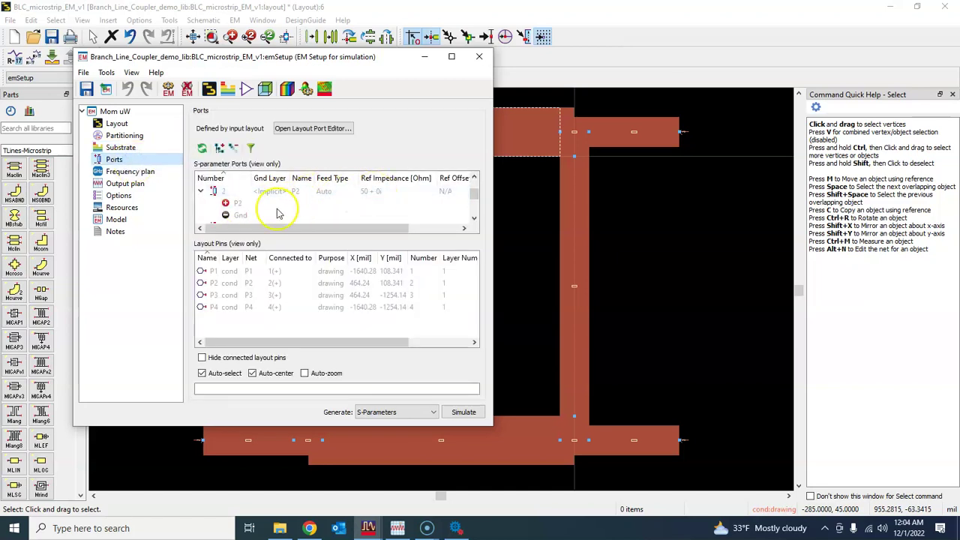
{"action": "left_click", "coordinate": [132, 172]}
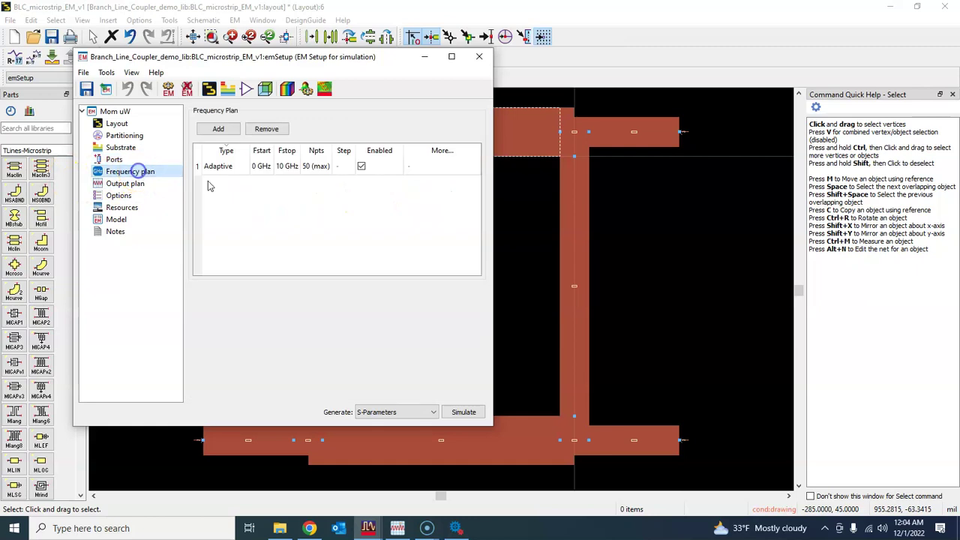
Set the Adaptive sweep to Fstart 1 GHz, Fstop 2 GHz and at most 201 points.
{"action": "double_click", "coordinate": [256, 167]}
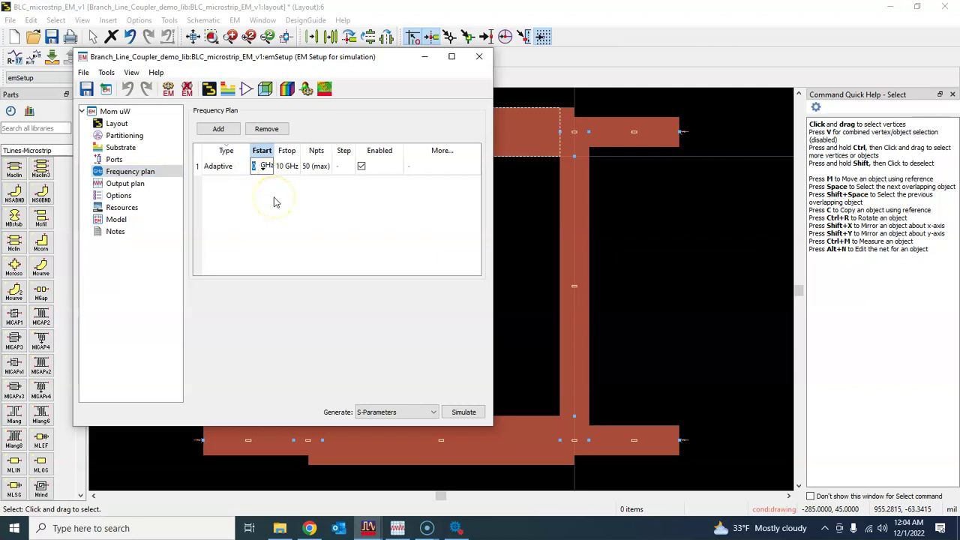
{"action": "type", "text": "1"}
{"action": "double_click", "coordinate": [283, 166]}
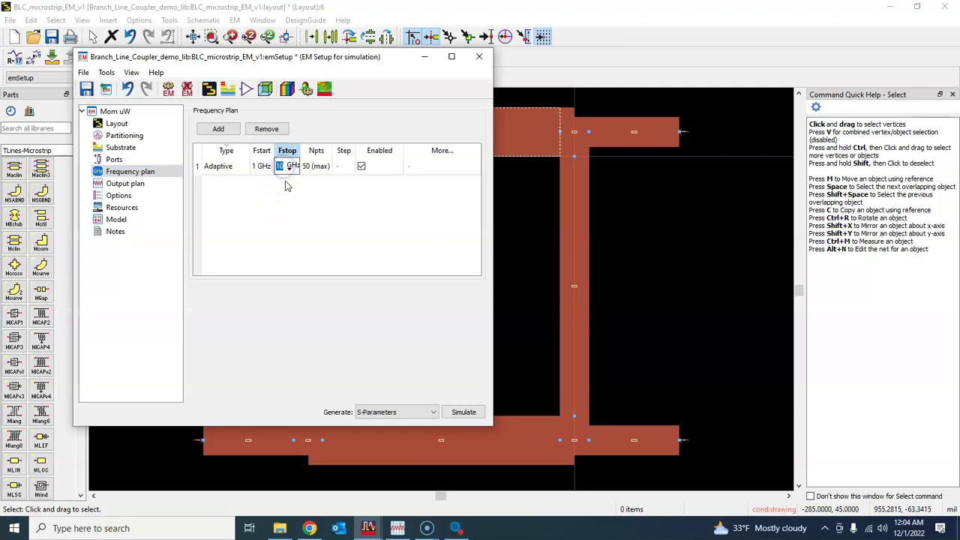
{"action": "type", "text": "2"}
{"action": "key", "text": "Return"}
{"action": "double_click", "coordinate": [308, 168]}
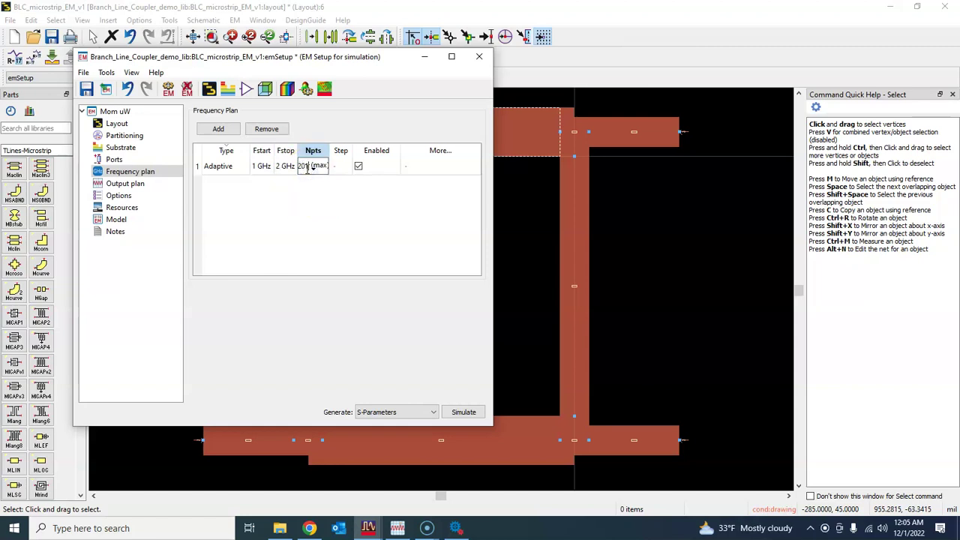
{"action": "left_click", "coordinate": [343, 220]}
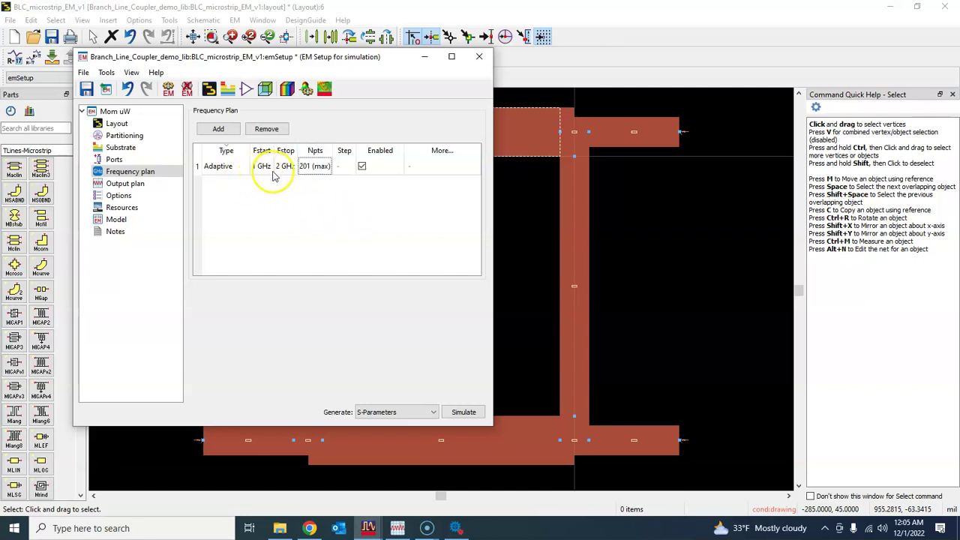
{"action": "left_click", "coordinate": [223, 166]}
{"action": "left_click", "coordinate": [243, 167]}
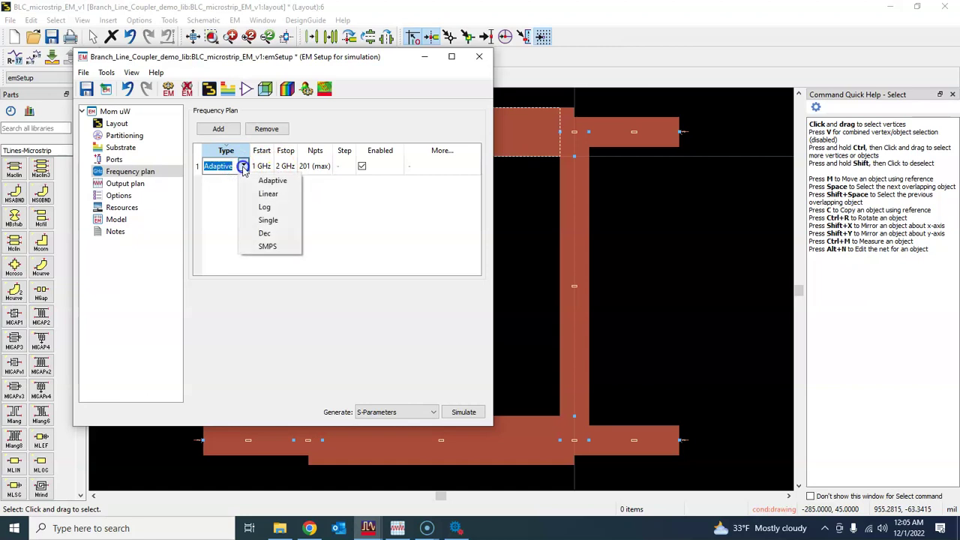
{"action": "left_click", "coordinate": [352, 210]}
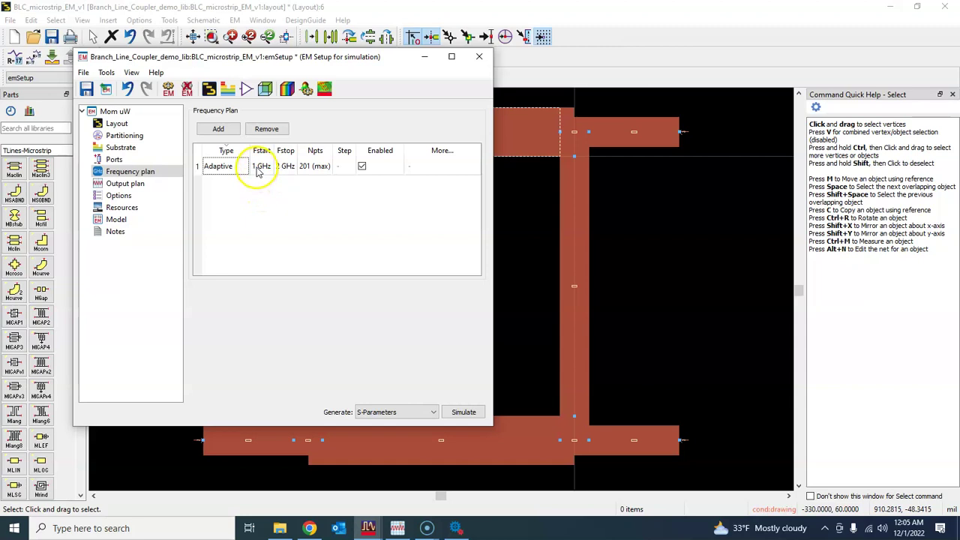
In Options > Mesh, enable Edge mesh with auto-determined edge width.
{"action": "left_click", "coordinate": [138, 186]}
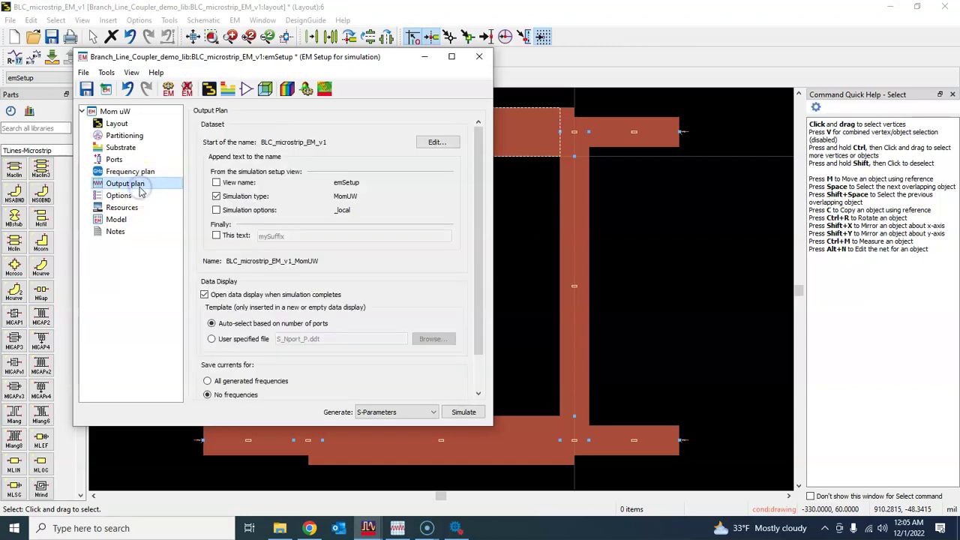
{"action": "scroll", "coordinate": [394, 169], "scroll_direction": "down", "scroll_amount": 1}
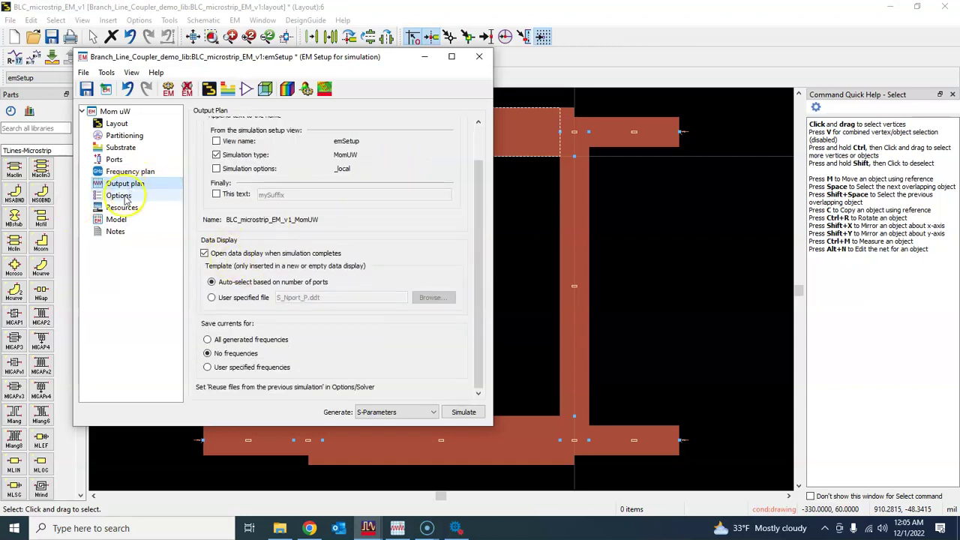
{"action": "left_click", "coordinate": [120, 196]}
{"action": "left_click", "coordinate": [366, 148]}
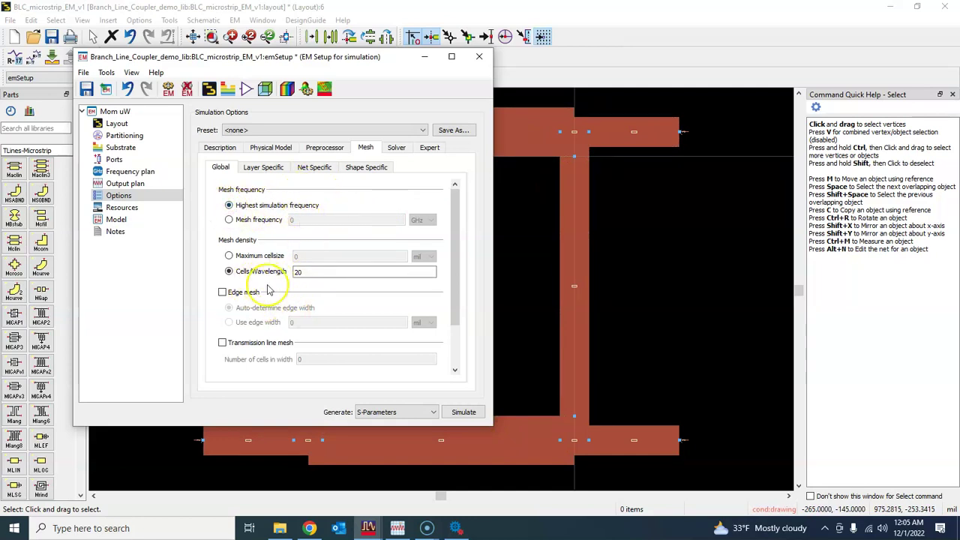
{"action": "left_click", "coordinate": [235, 294]}
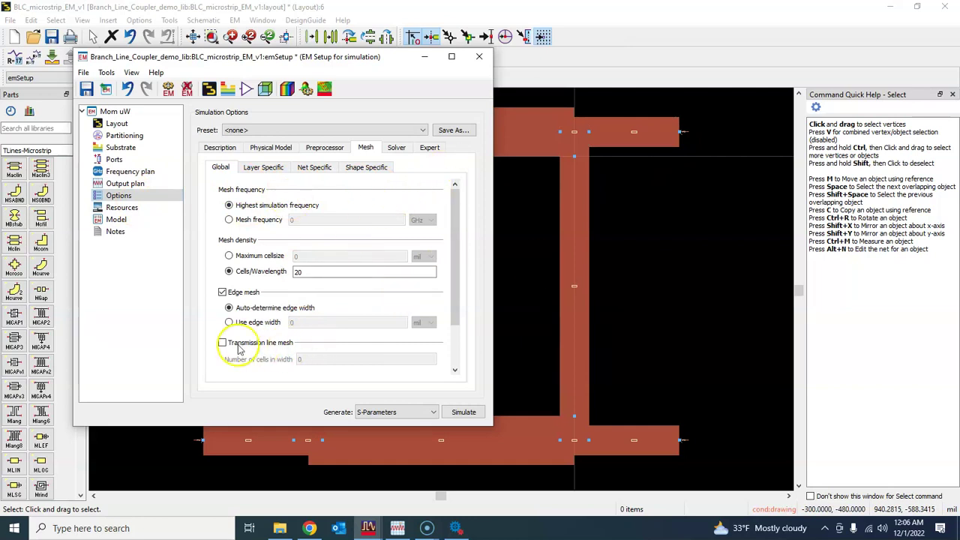
Check the Resources and Model pages, then save the emSetup.
{"action": "left_click", "coordinate": [122, 210]}
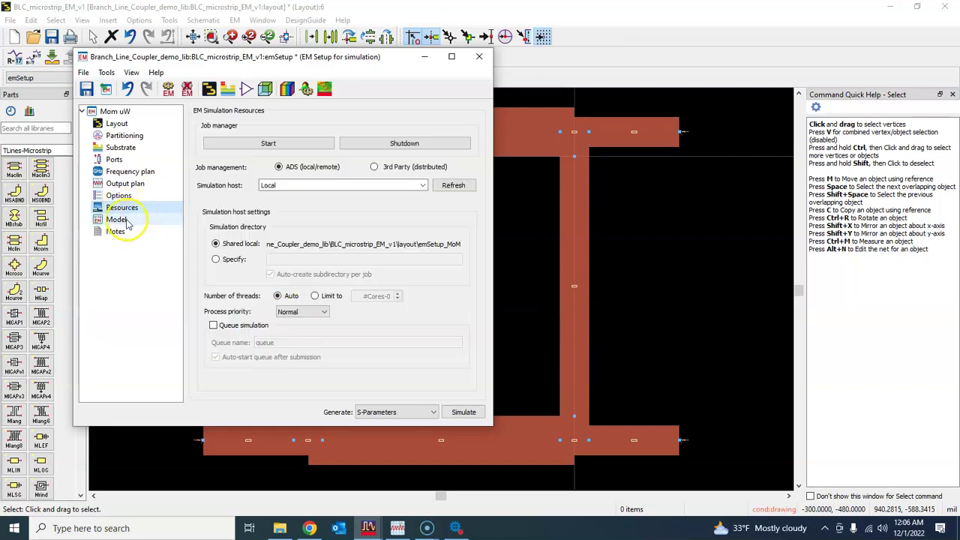
{"action": "left_click", "coordinate": [118, 220]}
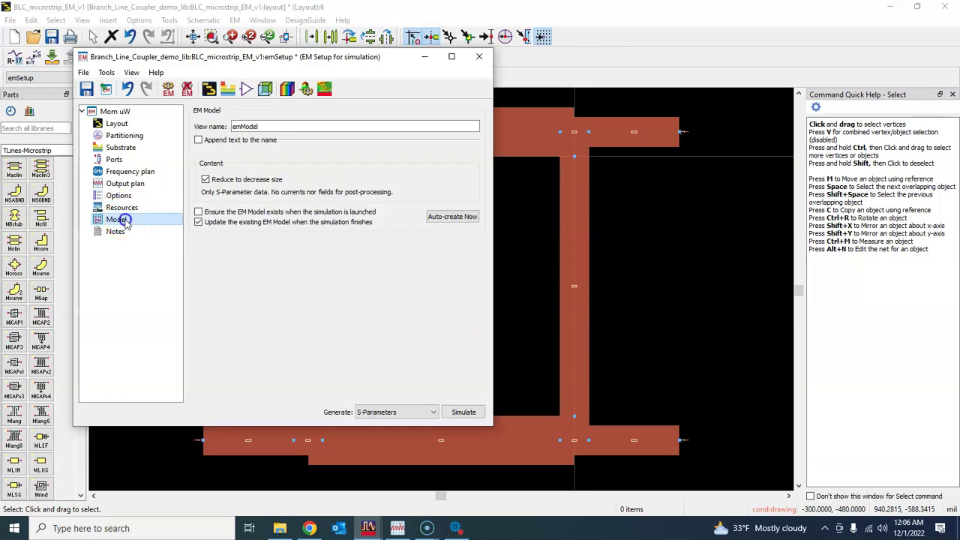
{"action": "left_click", "coordinate": [87, 90]}
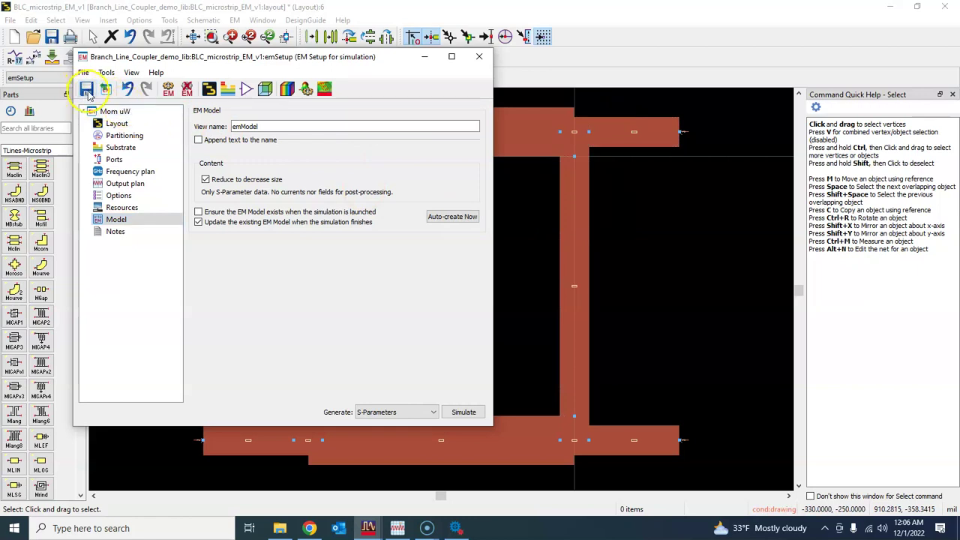
Save the coupler layout and reopen its EM setup to check the substrate.
{"action": "left_click", "coordinate": [479, 56]}
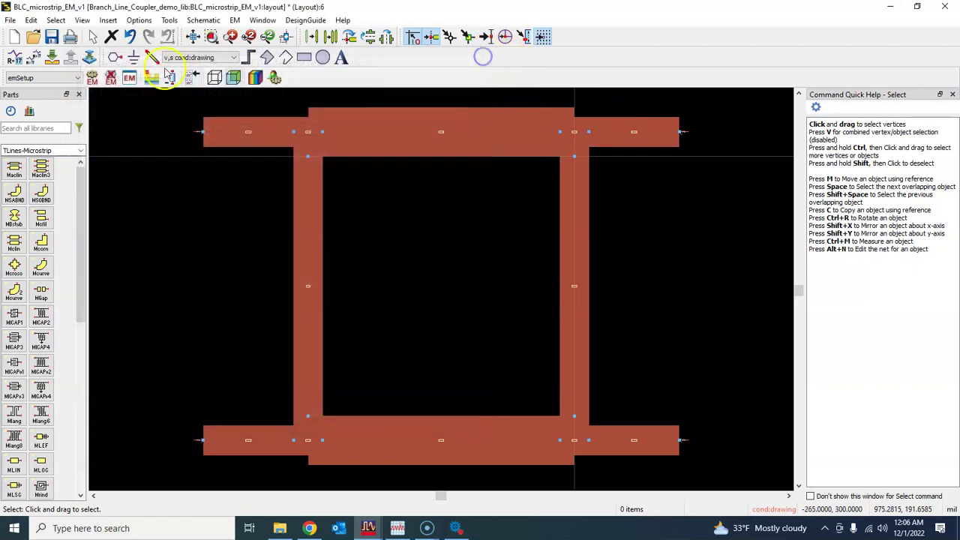
{"action": "left_click", "coordinate": [51, 39]}
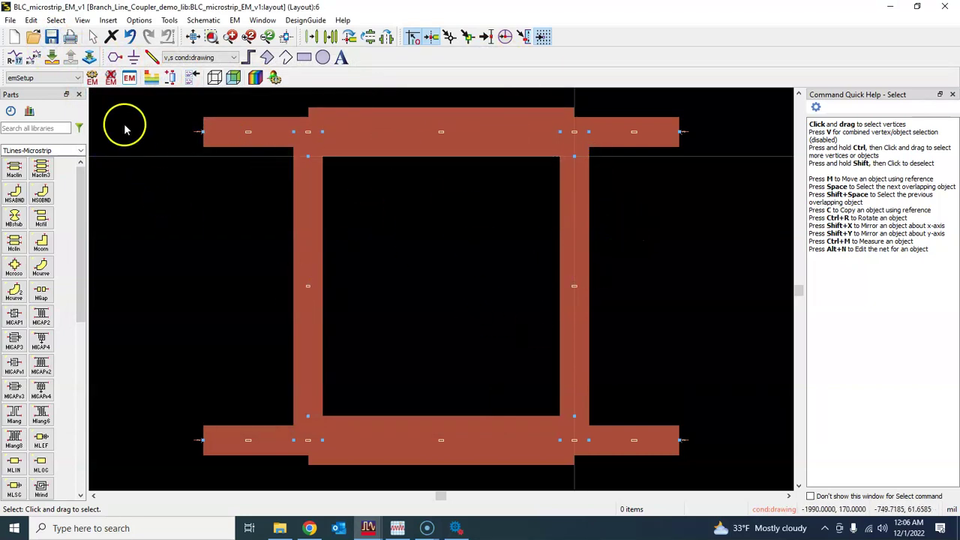
{"action": "left_click", "coordinate": [129, 79]}
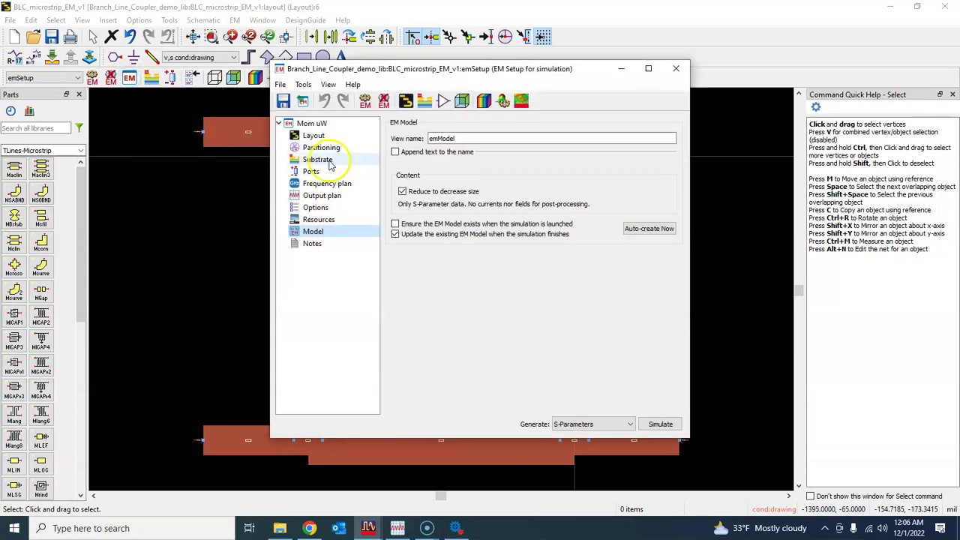
{"action": "left_click", "coordinate": [323, 159]}
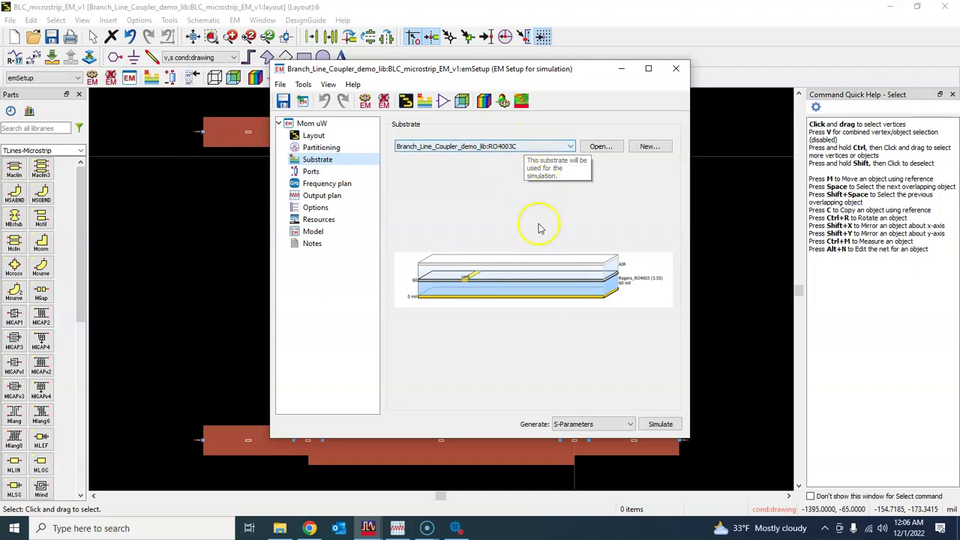
Check the frequency plan, output plan and mesh options, then start the Momentum EM simulation.
{"action": "left_click", "coordinate": [325, 183]}
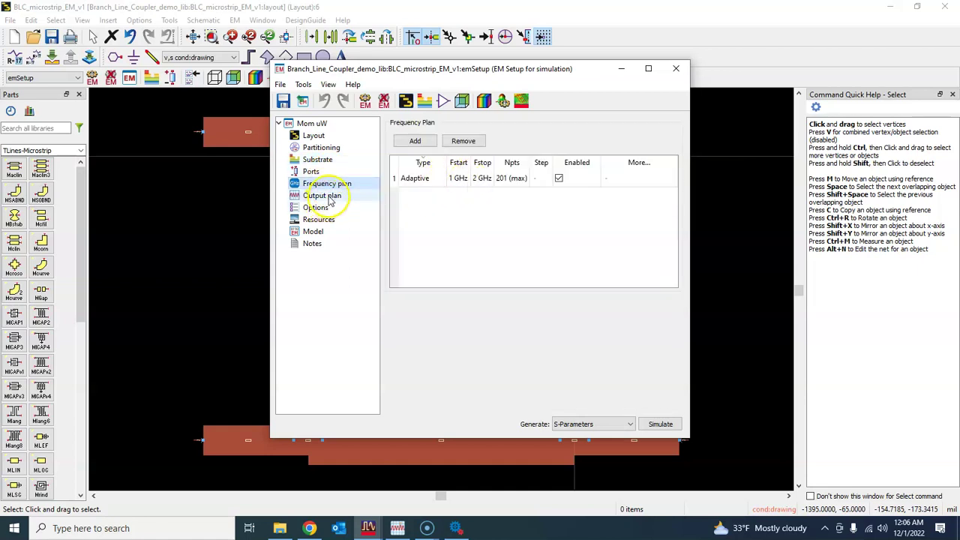
{"action": "left_click", "coordinate": [328, 197]}
{"action": "left_click", "coordinate": [315, 207]}
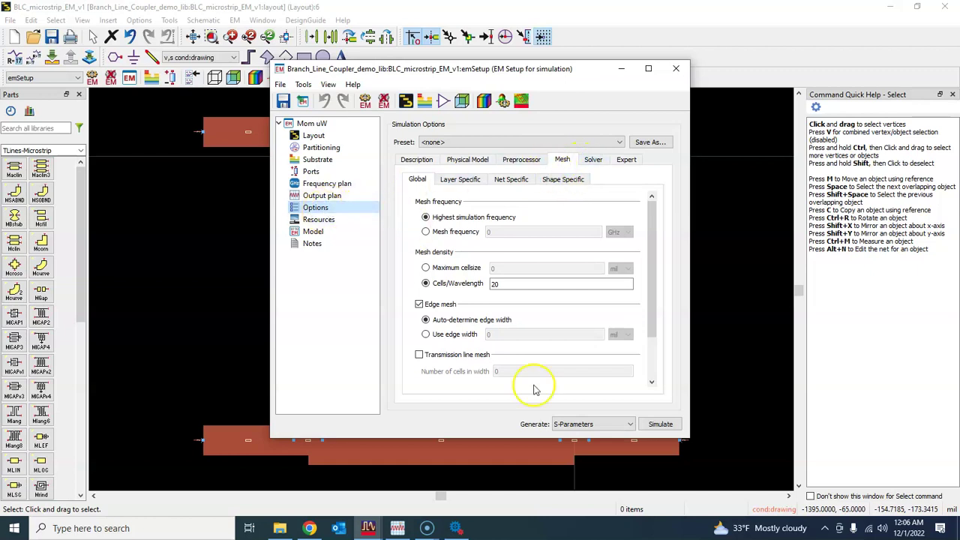
{"action": "left_click", "coordinate": [676, 68]}
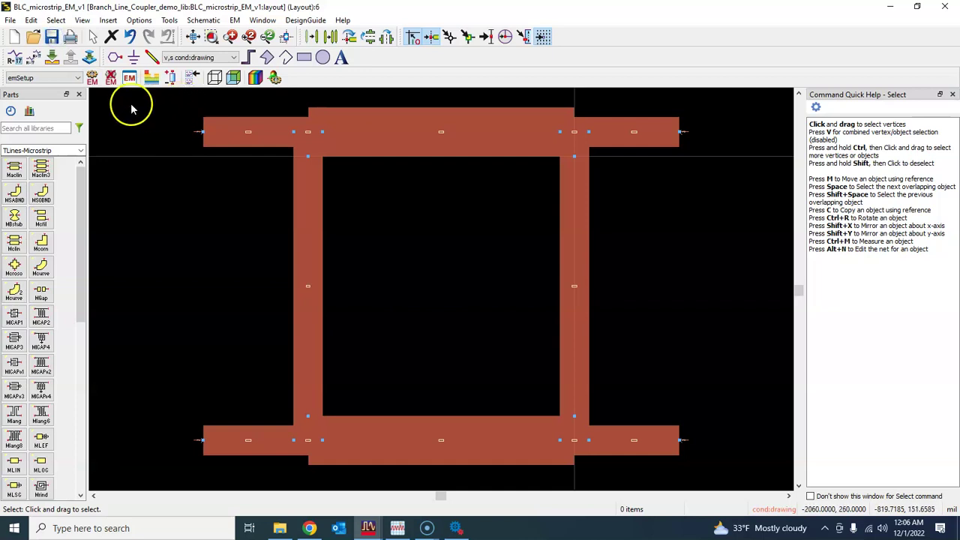
{"action": "left_click", "coordinate": [92, 77]}
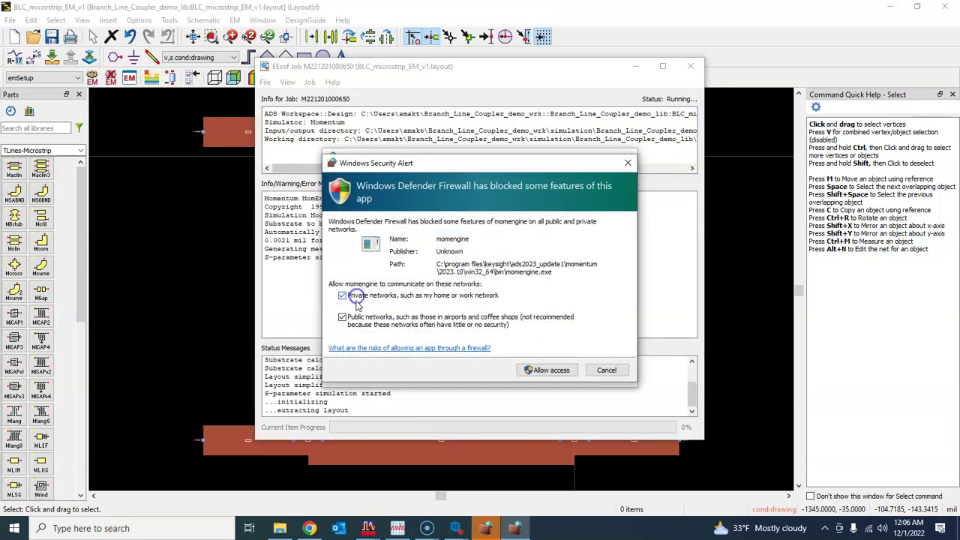
Allow the three EM processes on private networks and maximize the BLC_microstrip_EM_v1 display.
{"action": "left_click", "coordinate": [342, 295]}
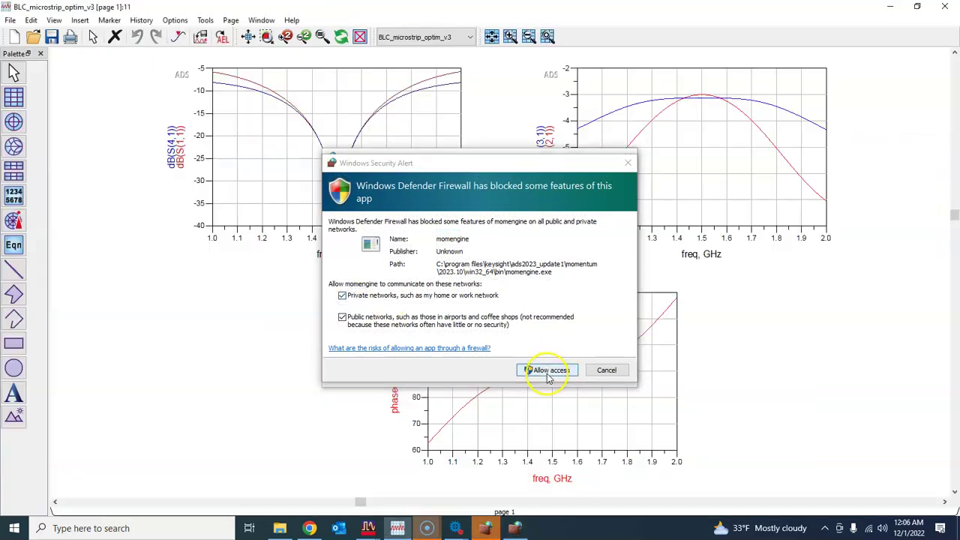
{"action": "left_click", "coordinate": [550, 372]}
{"action": "left_click", "coordinate": [409, 301]}
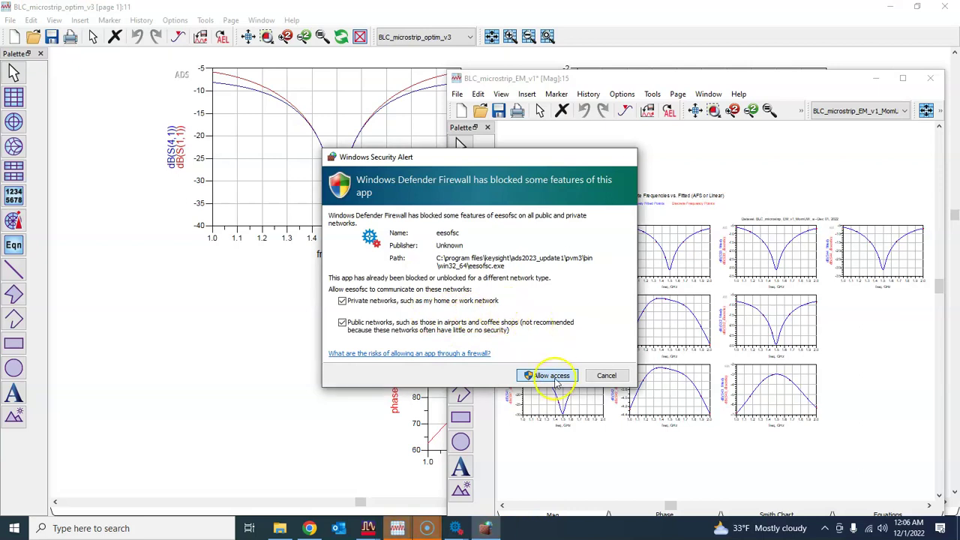
{"action": "left_click", "coordinate": [546, 375]}
{"action": "left_click", "coordinate": [437, 301]}
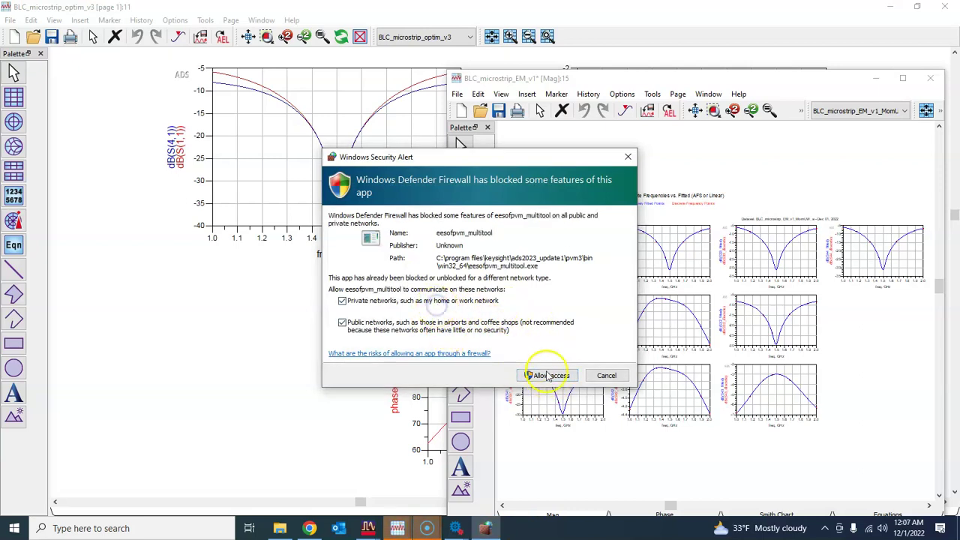
{"action": "key", "text": "Return"}
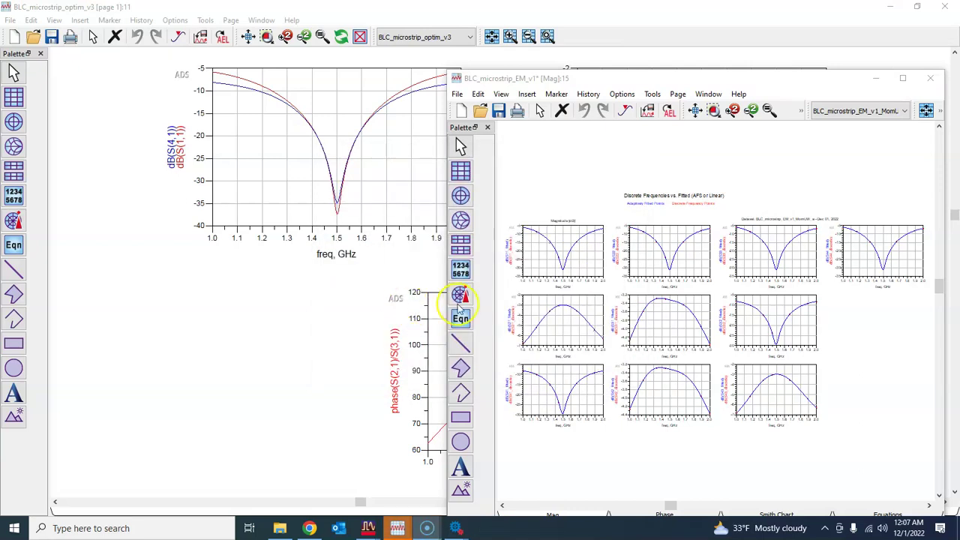
{"action": "left_click_drag", "start_coordinate": [578, 84], "coordinate": [365, 54]}
{"action": "left_click", "coordinate": [688, 54]}
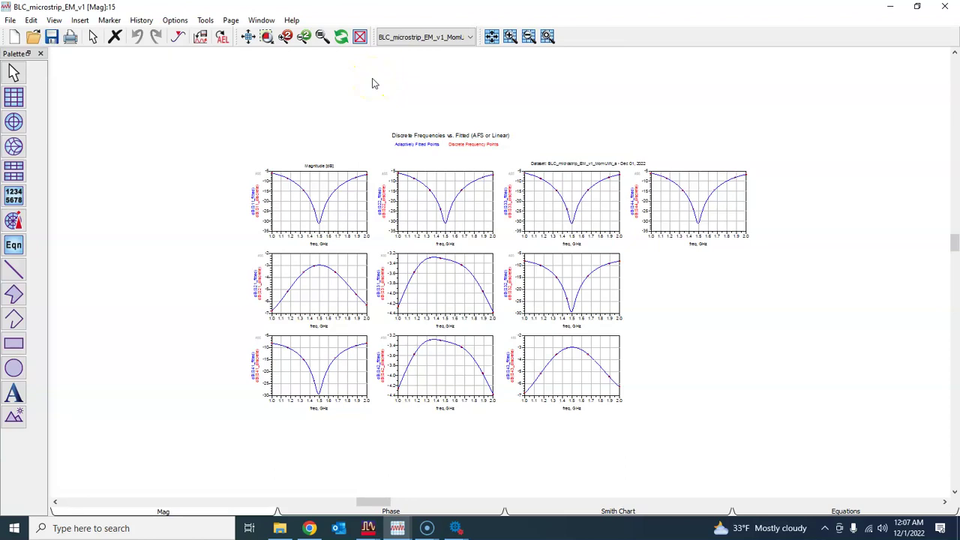
Switch plots to the MomUW dataset and back to MomUW_a, then bring up optim_v3 results.
{"action": "left_click", "coordinate": [453, 39]}
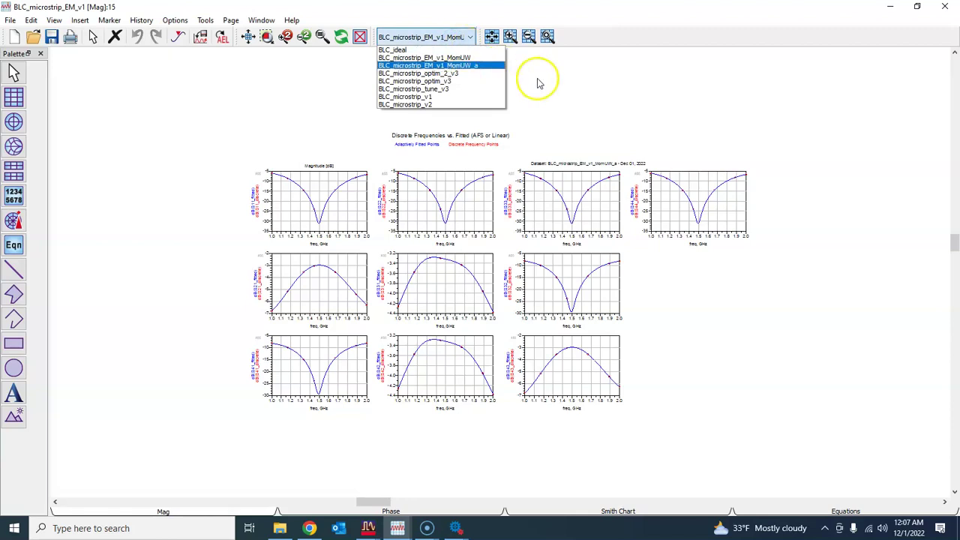
{"action": "left_click", "coordinate": [462, 58]}
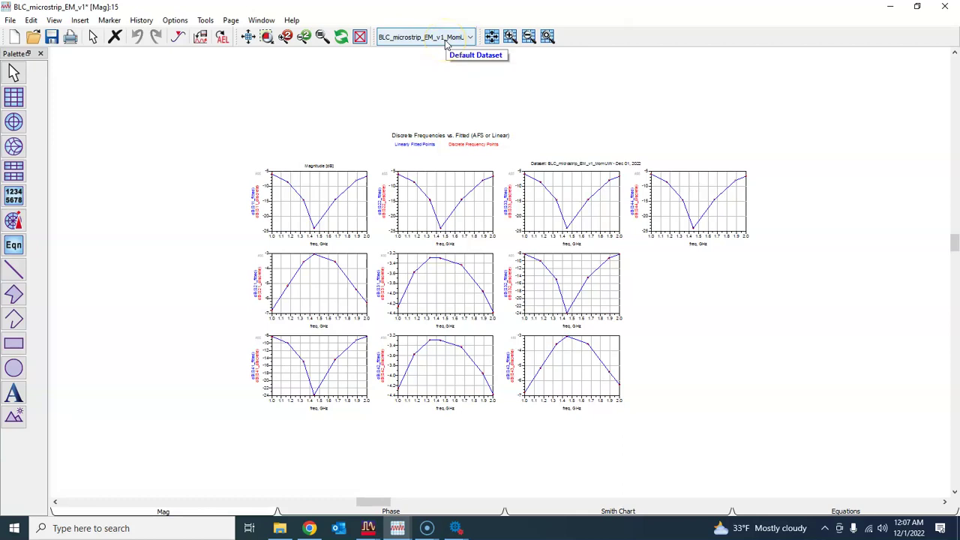
{"action": "left_click", "coordinate": [446, 37]}
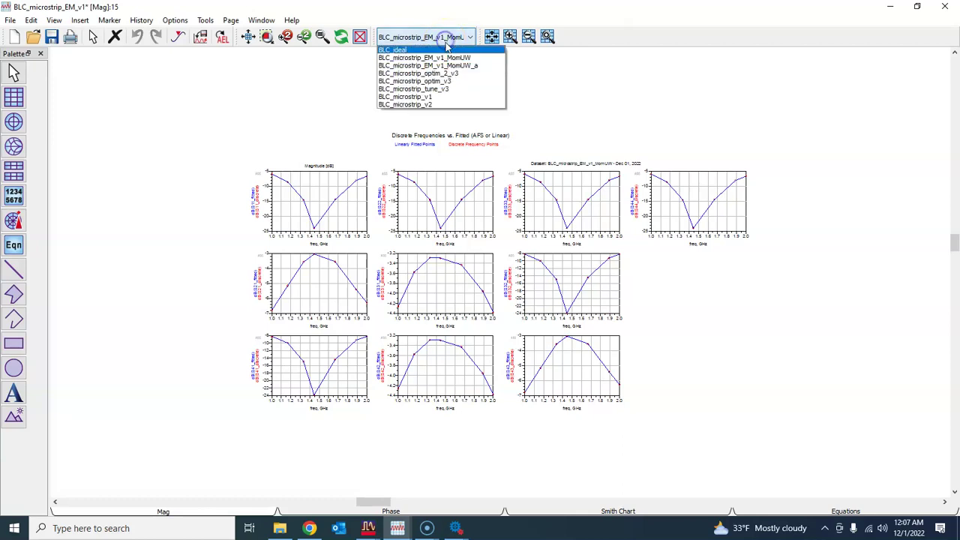
{"action": "left_click", "coordinate": [459, 63]}
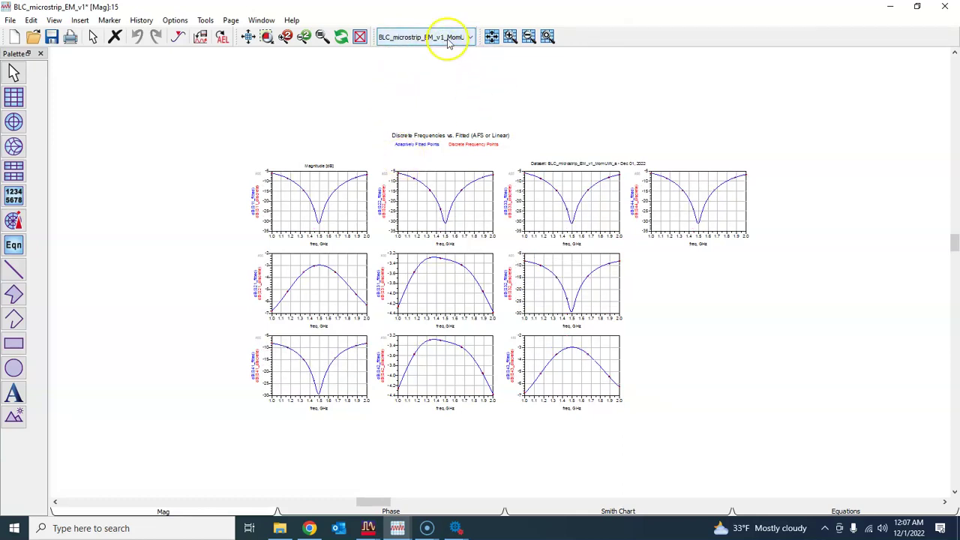
{"action": "left_click", "coordinate": [450, 37]}
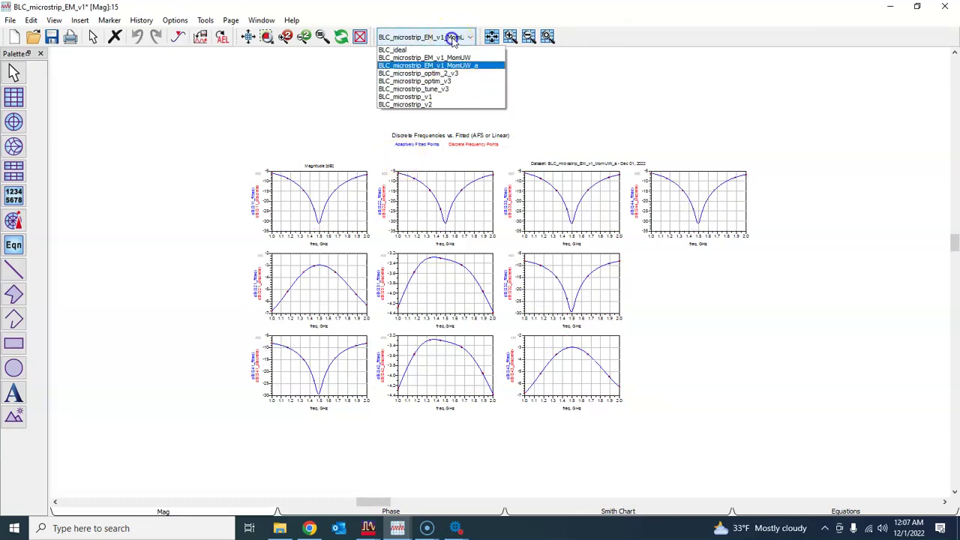
{"action": "left_click", "coordinate": [537, 78]}
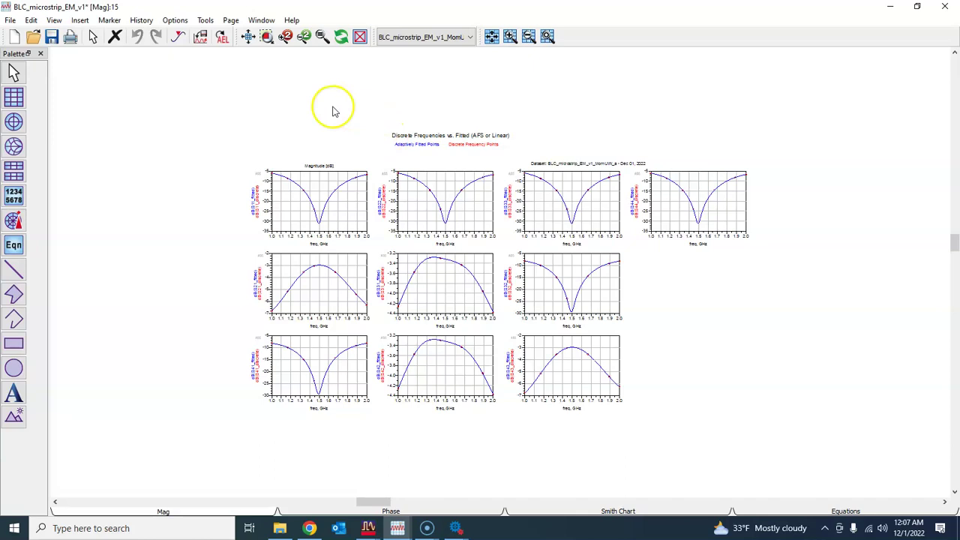
{"action": "left_click_drag", "start_coordinate": [160, 9], "coordinate": [330, 26]}
{"action": "left_click", "coordinate": [786, 301]}
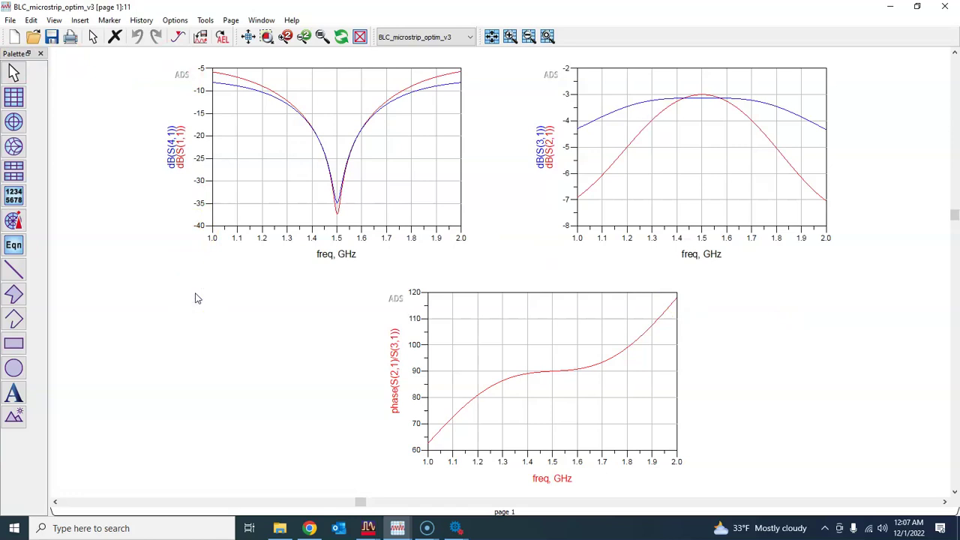
Copy the three optim_v3 plots and swap them in for the EM_v1 page's eleven plots.
{"action": "key", "text": "ctrl+a"}
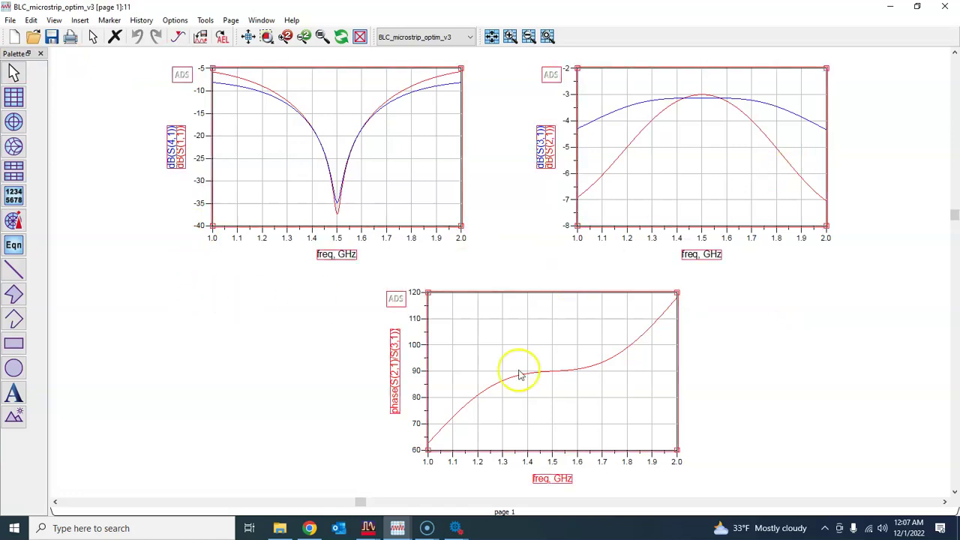
{"action": "left_click", "coordinate": [398, 528]}
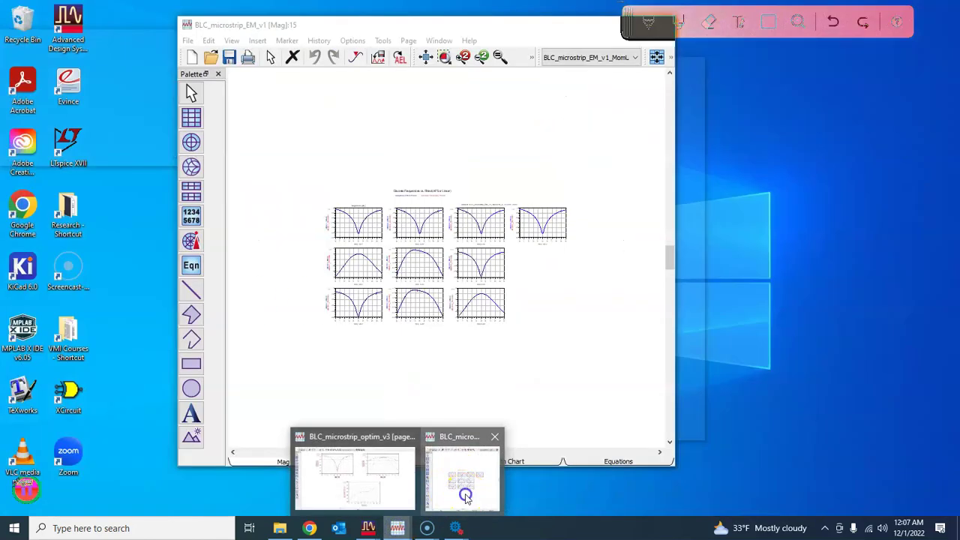
{"action": "left_click", "coordinate": [463, 484]}
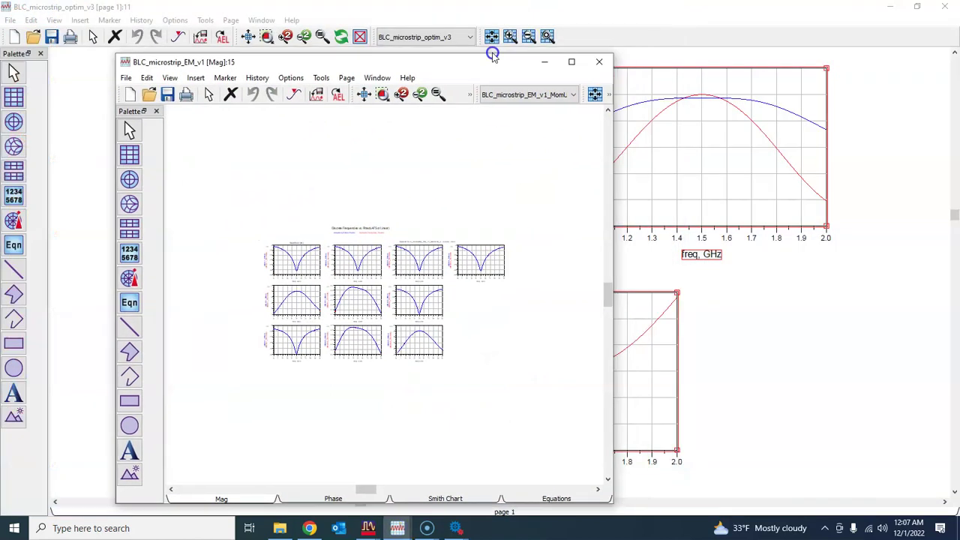
{"action": "left_click", "coordinate": [562, 65]}
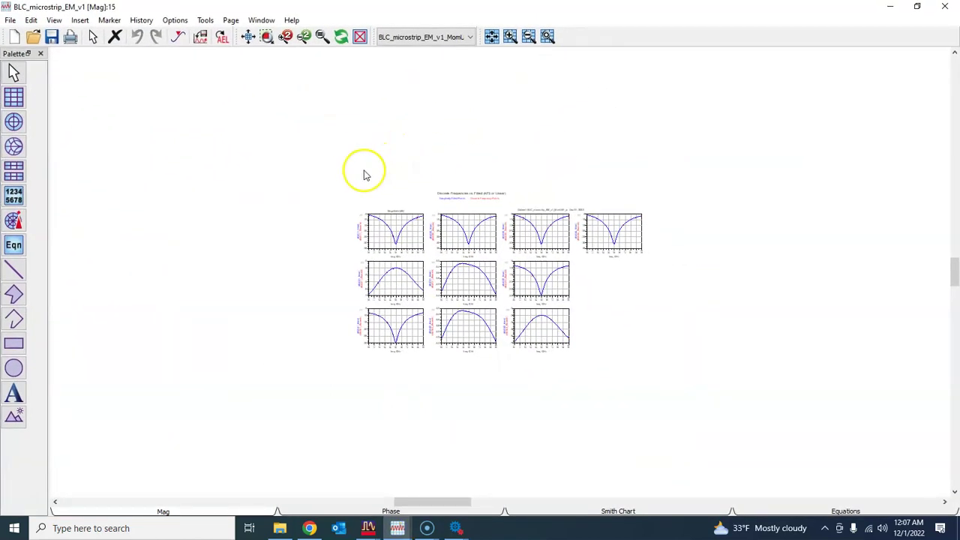
{"action": "left_click_drag", "start_coordinate": [280, 142], "coordinate": [713, 394]}
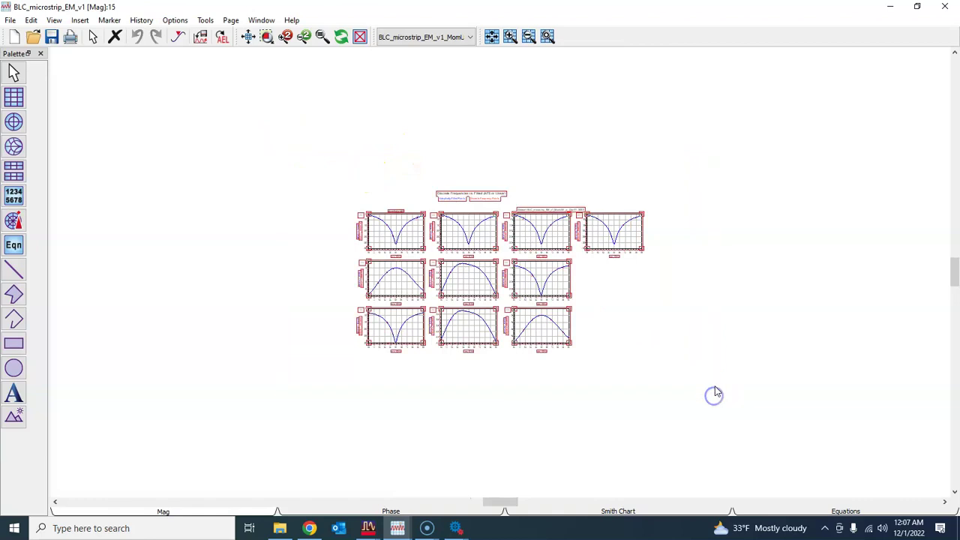
{"action": "key", "text": "Delete"}
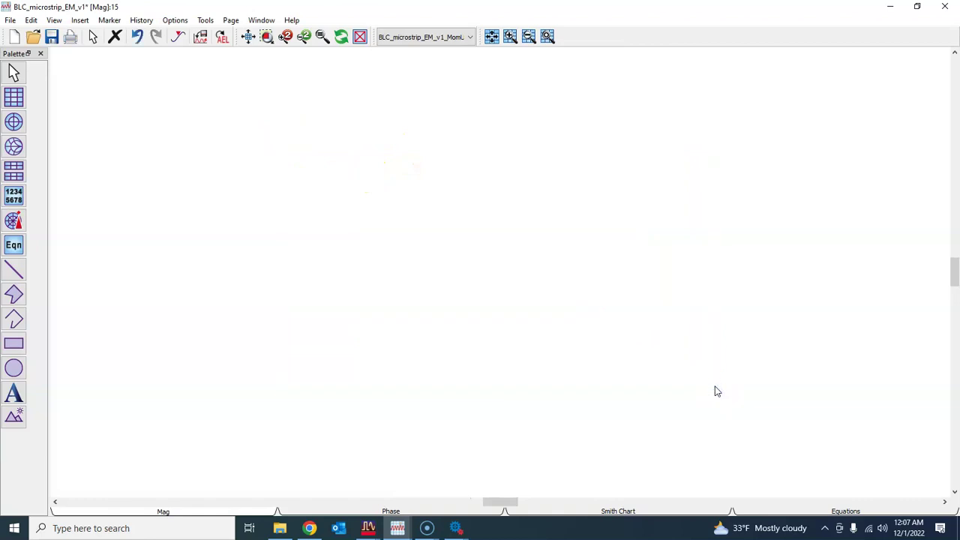
{"action": "key", "text": "ctrl+z"}
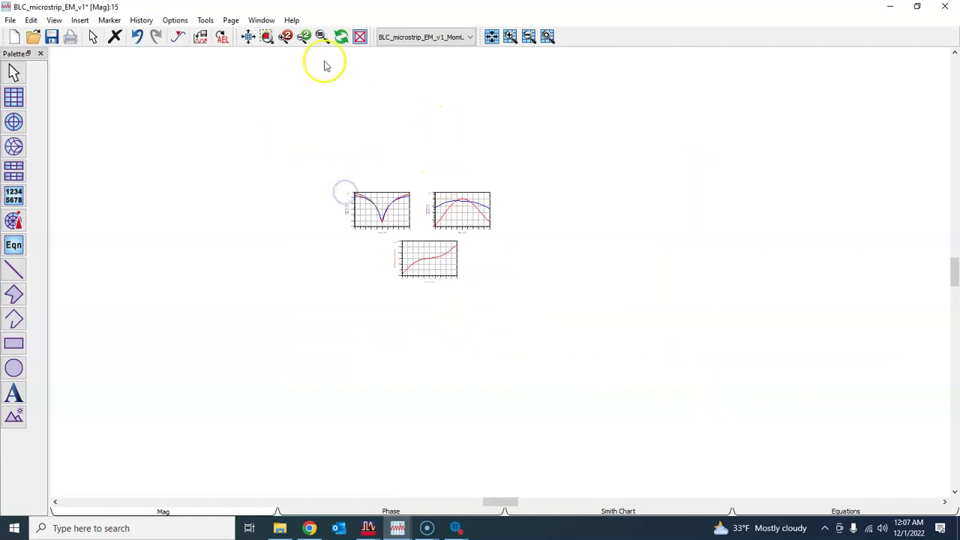
Save the EM_v1 display and place marker m1 on dB(S(3,1)) at 1.507 GHz (−3.321 dB).
{"action": "left_click", "coordinate": [248, 36]}
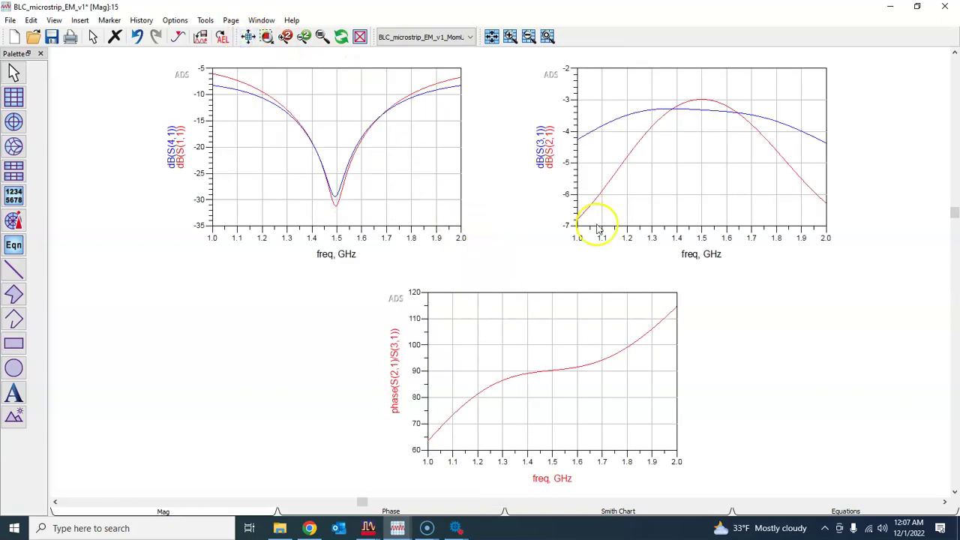
{"action": "left_click", "coordinate": [51, 36]}
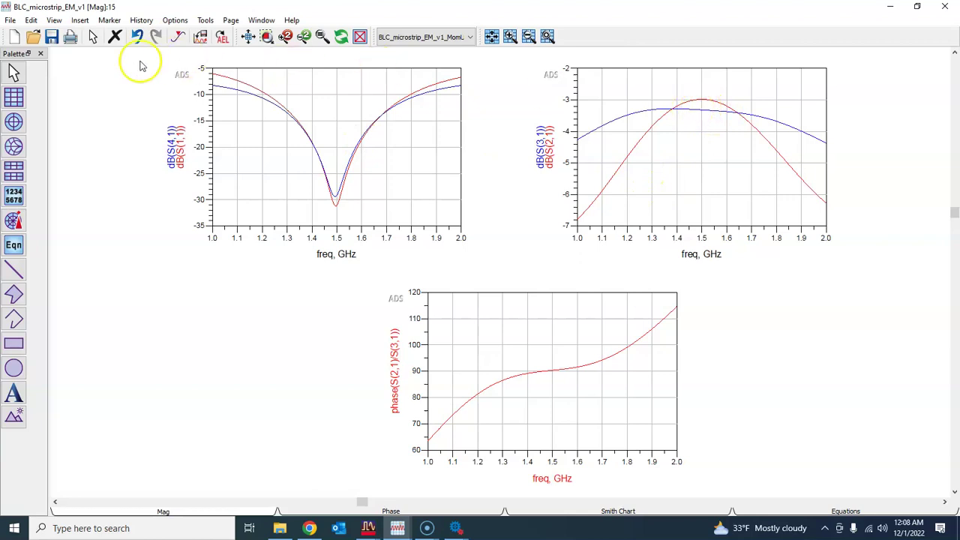
{"action": "left_click", "coordinate": [248, 36]}
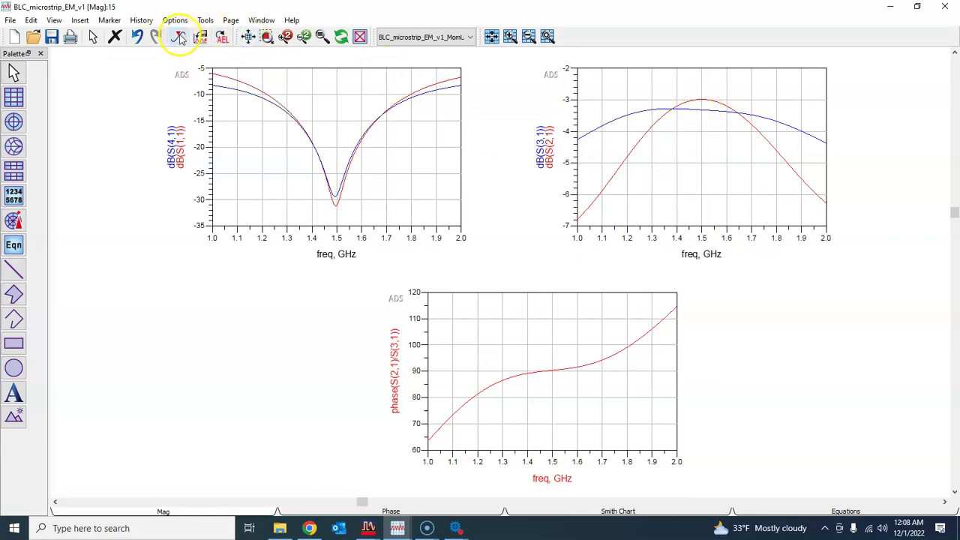
{"action": "left_click", "coordinate": [177, 36]}
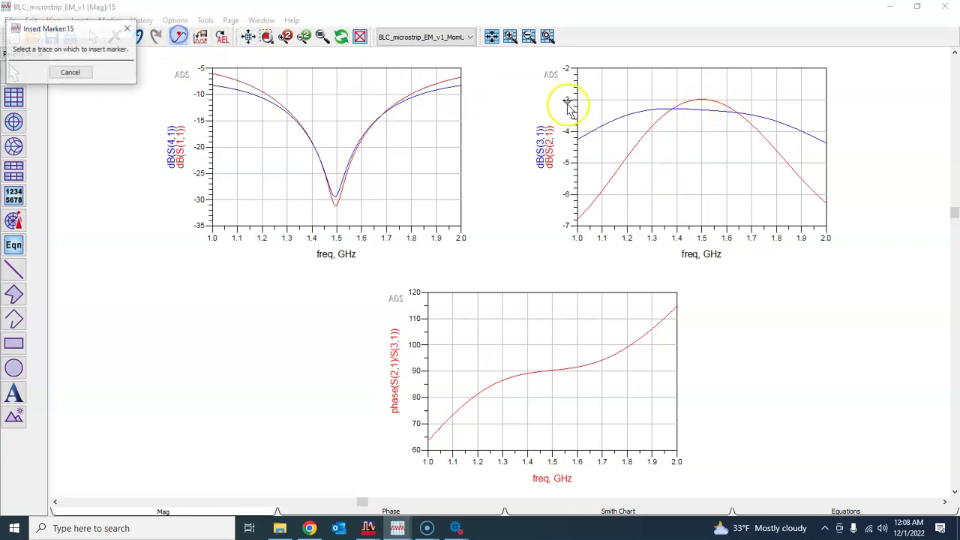
{"action": "left_click", "coordinate": [704, 108]}
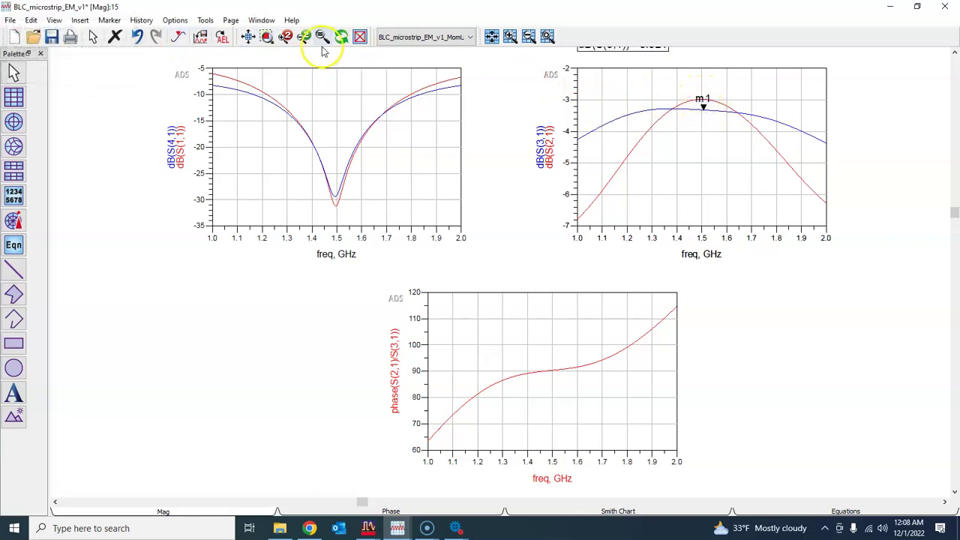
{"action": "left_click", "coordinate": [245, 36]}
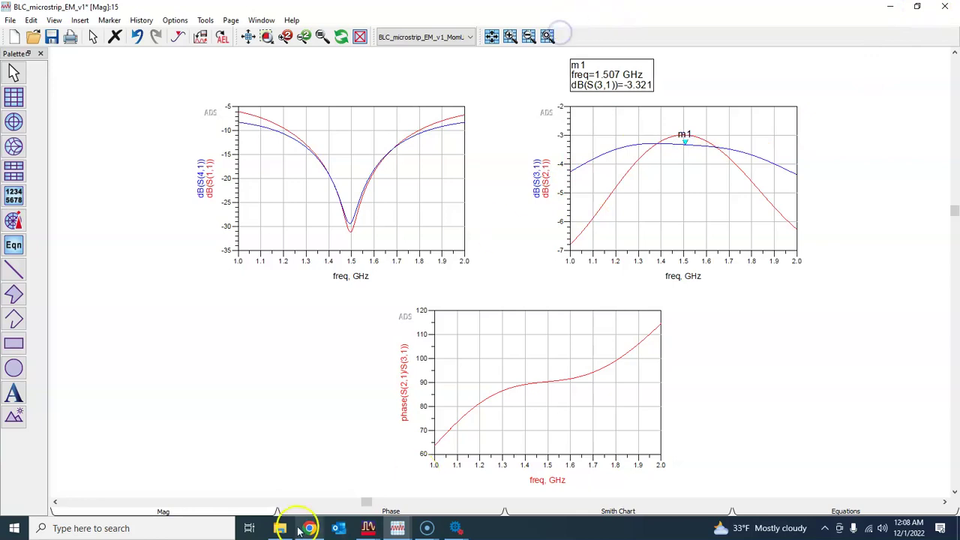
Open BLC_microstrip_optim_2_v3.dds from the project tree and fit it full-screen.
{"action": "mouse_move", "coordinate": [375, 531]}
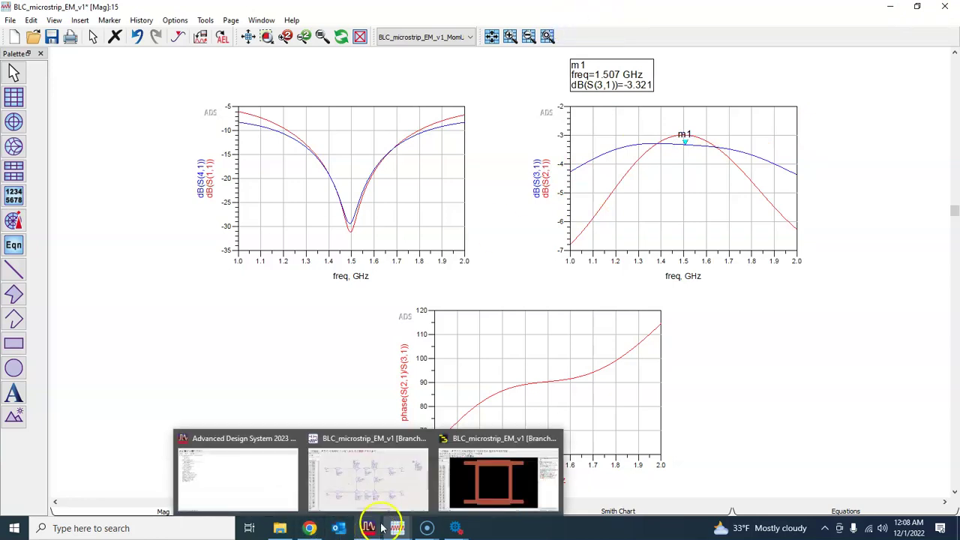
{"action": "left_click", "coordinate": [218, 463]}
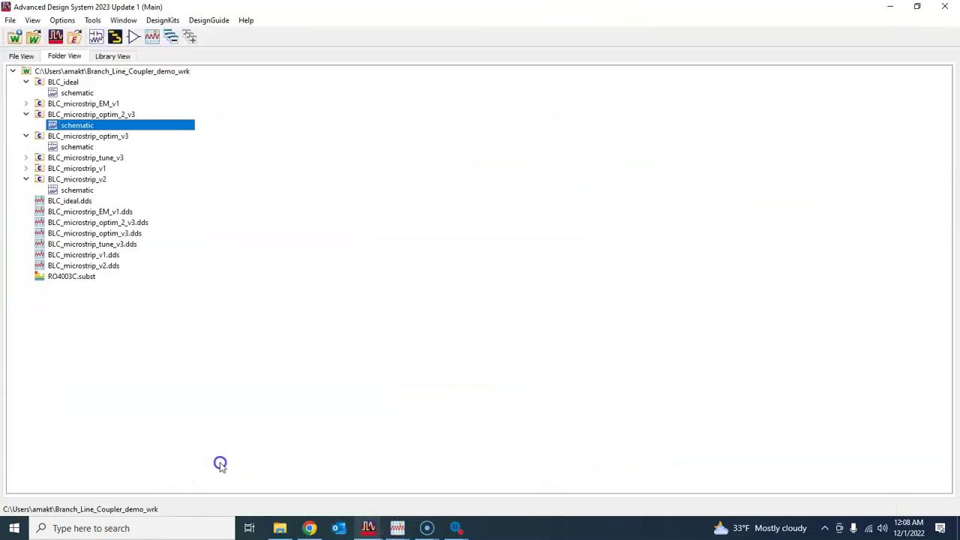
{"action": "double_click", "coordinate": [109, 223]}
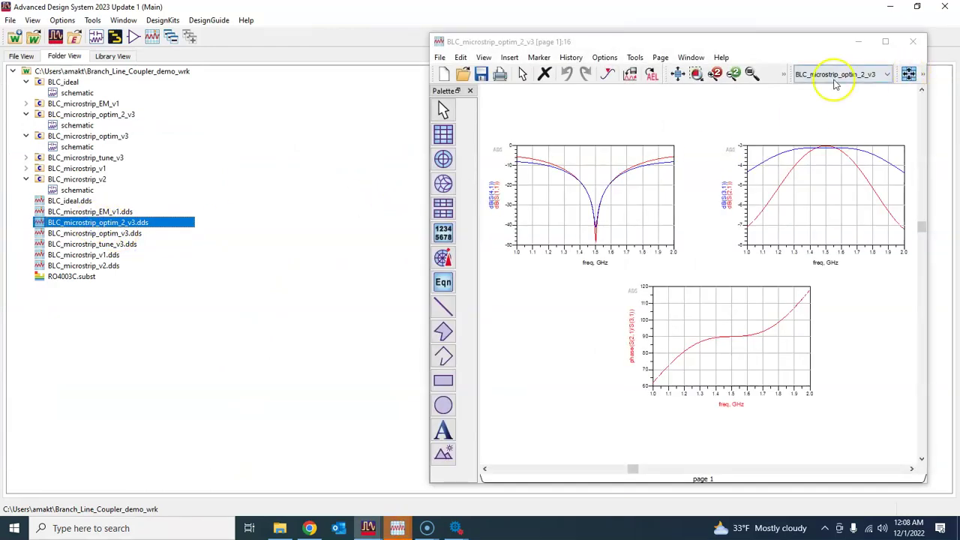
{"action": "left_click_drag", "start_coordinate": [578, 42], "coordinate": [421, 49]}
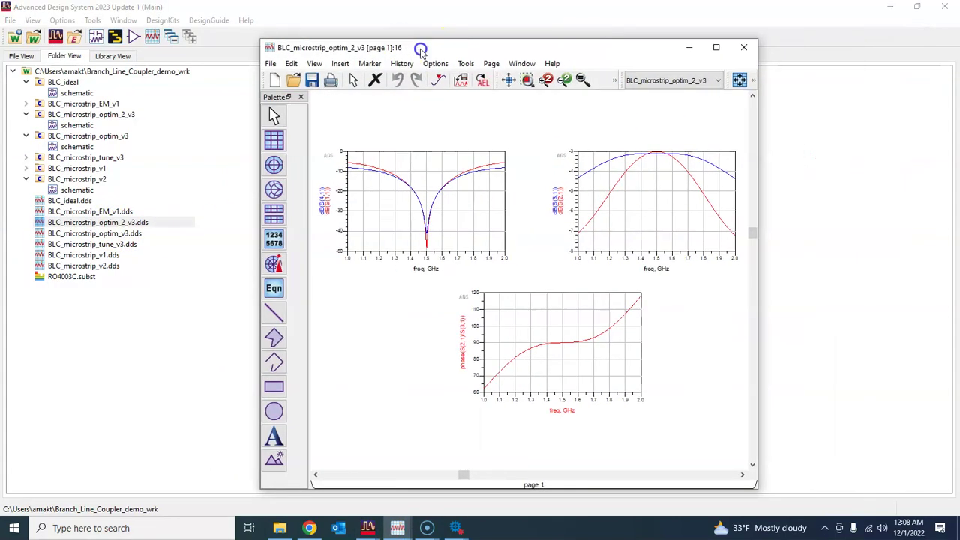
{"action": "left_click", "coordinate": [716, 47]}
{"action": "left_click", "coordinate": [266, 36]}
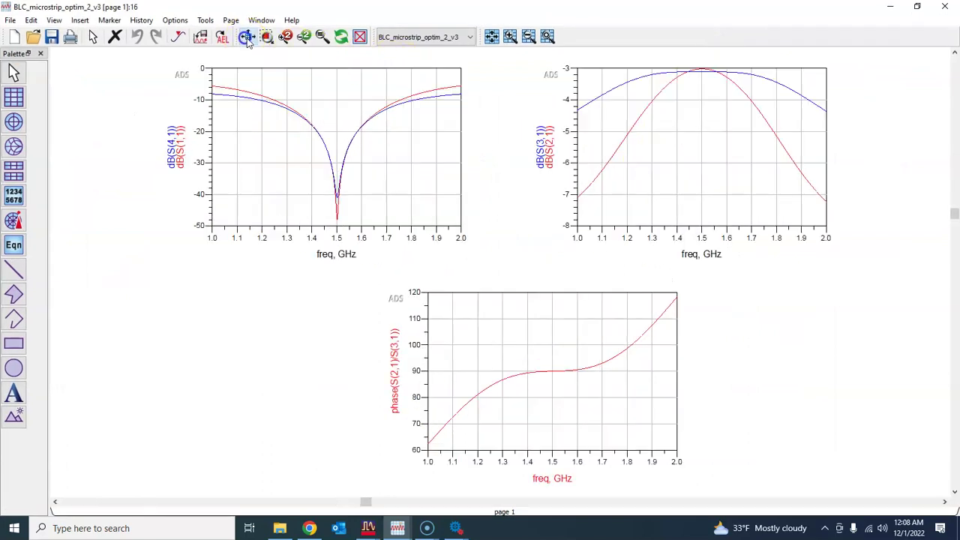
Mark S(2,1) at 1.500 GHz and S(3,1) at 1.508 GHz, placing the readouts side by side.
{"action": "left_click", "coordinate": [178, 36]}
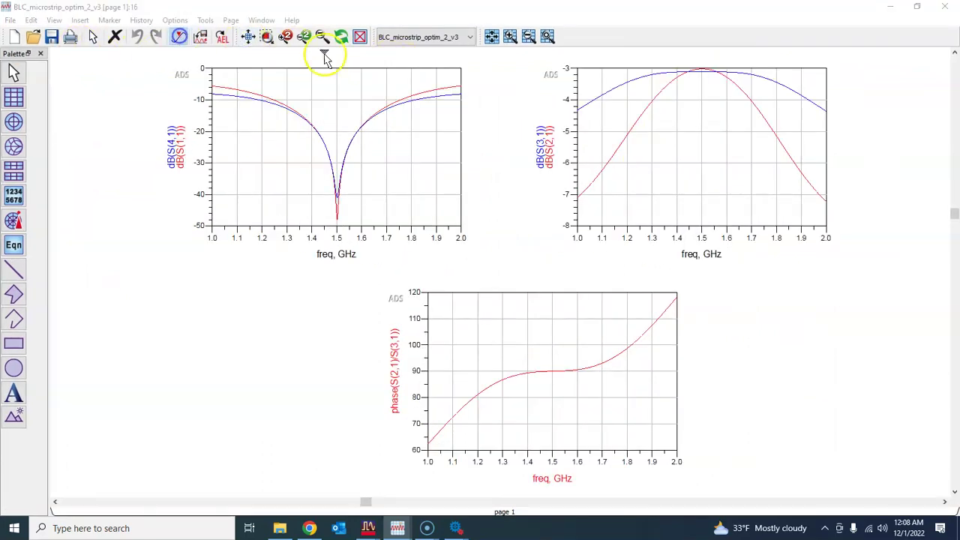
{"action": "left_click", "coordinate": [701, 71]}
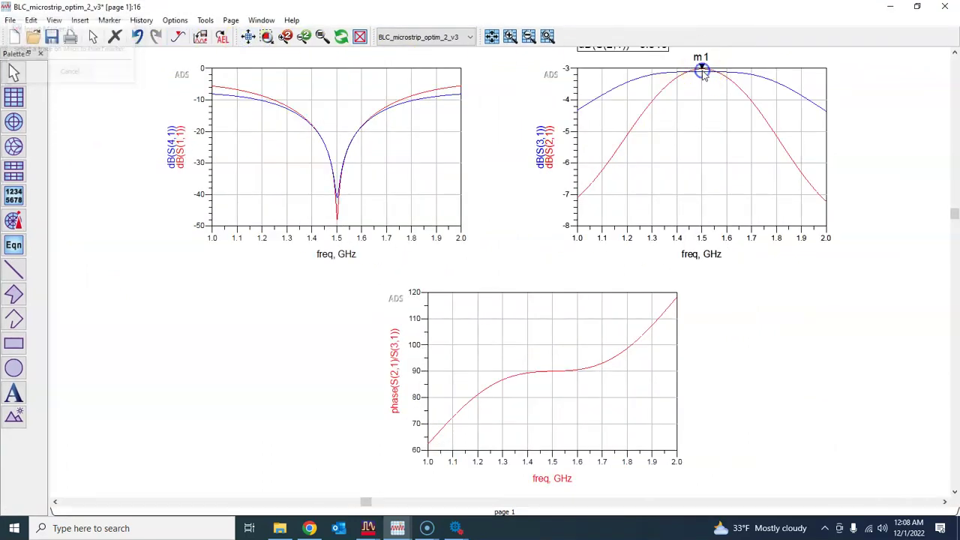
{"action": "left_click", "coordinate": [248, 36]}
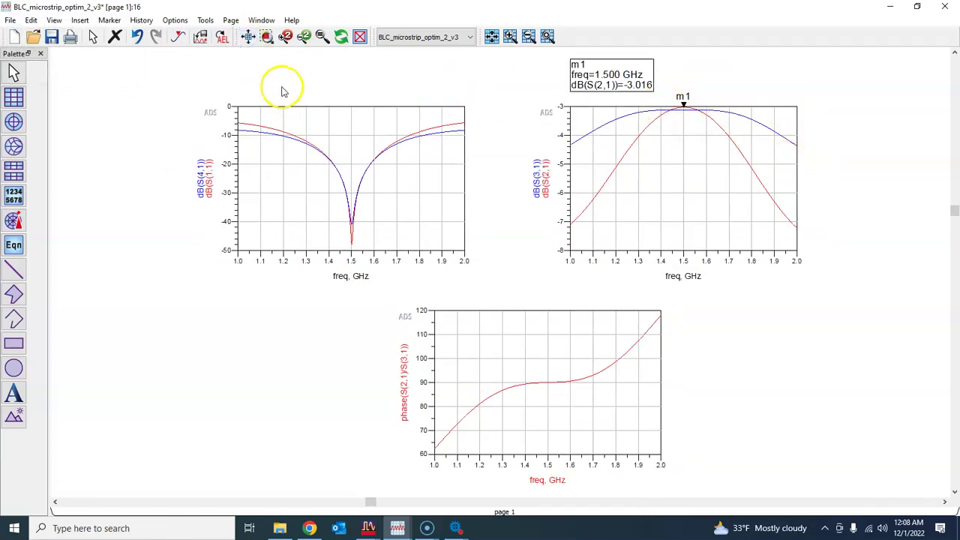
{"action": "left_click", "coordinate": [178, 36]}
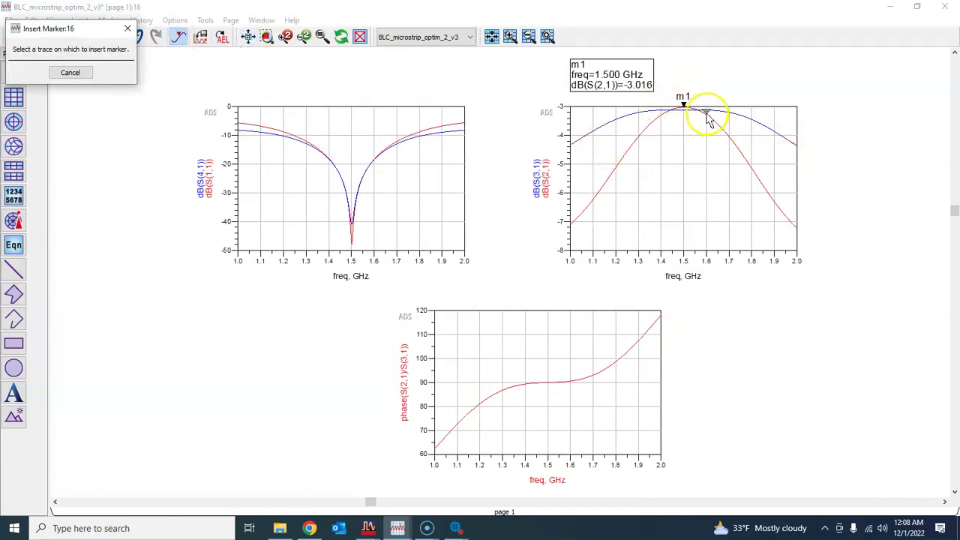
{"action": "left_click", "coordinate": [709, 114]}
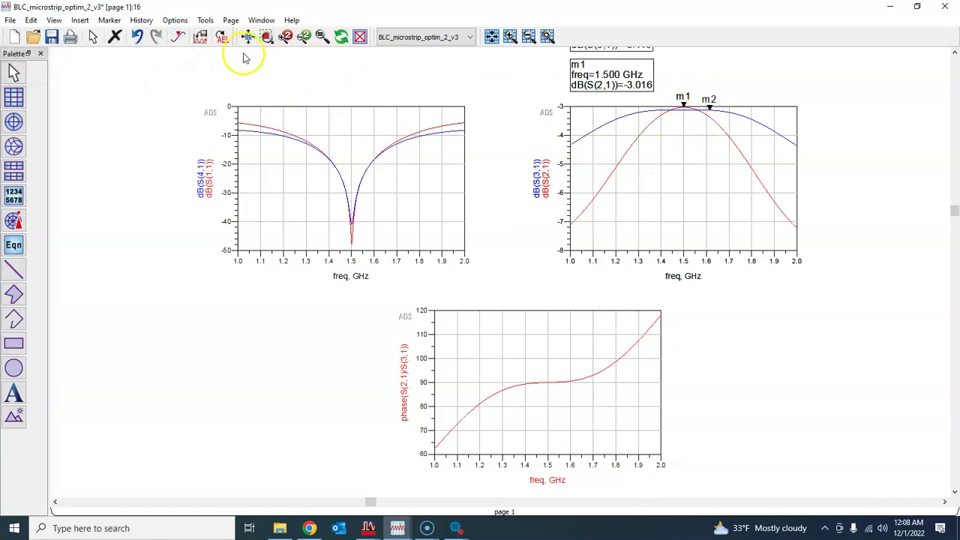
{"action": "left_click", "coordinate": [247, 36]}
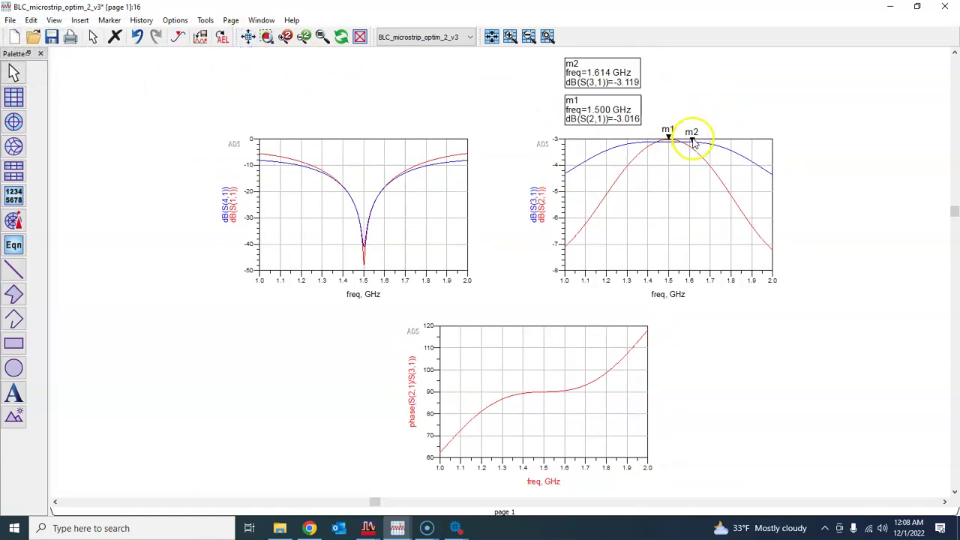
{"action": "left_click_drag", "start_coordinate": [694, 144], "coordinate": [669, 142]}
{"action": "left_click", "coordinate": [608, 72]}
{"action": "left_click_drag", "start_coordinate": [608, 73], "coordinate": [714, 105]}
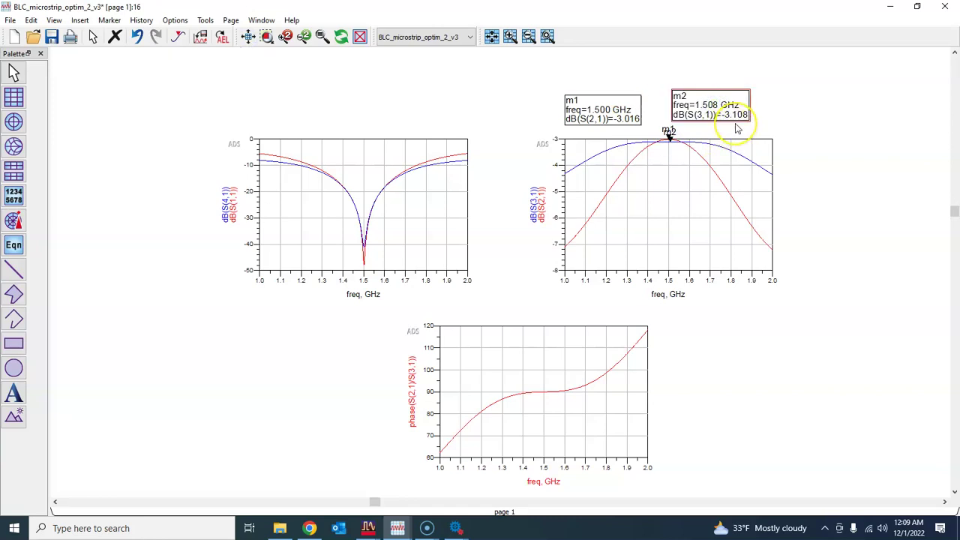
Save and close the optim_2_v3 results display, returning to the EM_v1 display.
{"action": "left_click", "coordinate": [945, 7]}
{"action": "left_click", "coordinate": [463, 282]}
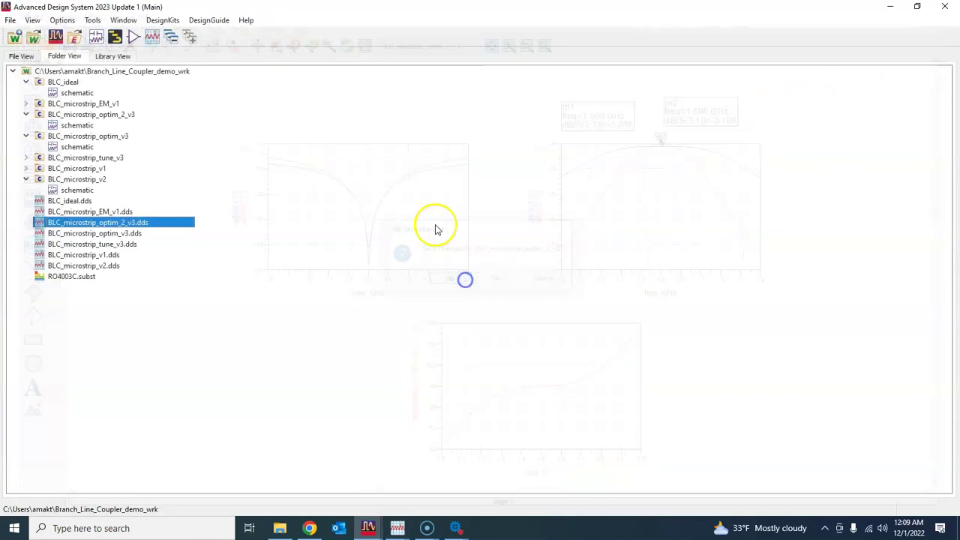
{"action": "left_click", "coordinate": [398, 528]}
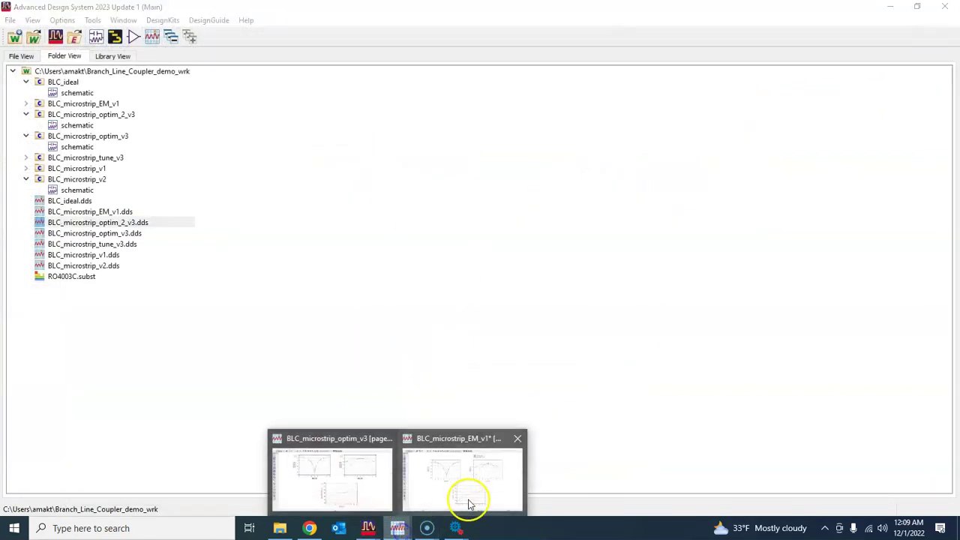
{"action": "left_click", "coordinate": [471, 503]}
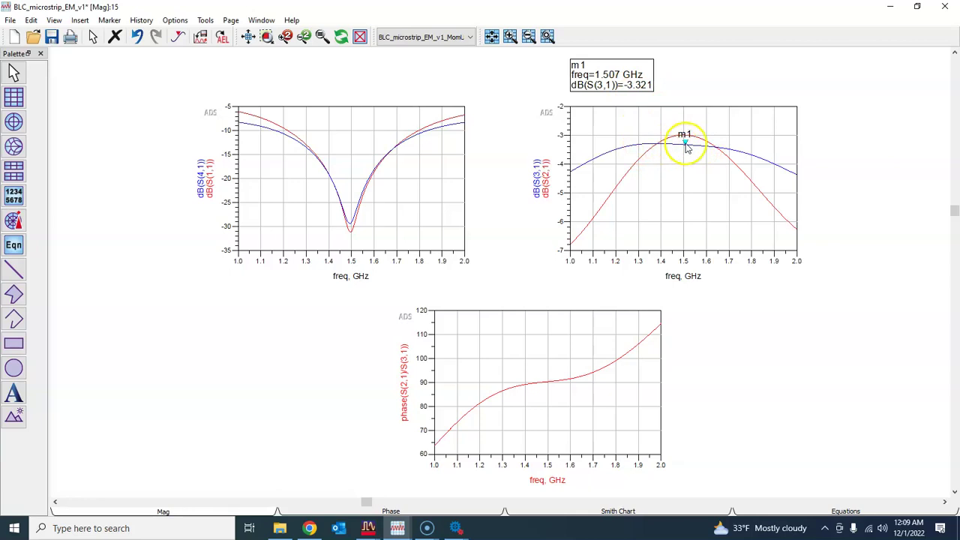
Slide EM marker m1 to 1.403 GHz, then save and close the EM_v1 display.
{"action": "left_click_drag", "start_coordinate": [685, 144], "coordinate": [693, 146]}
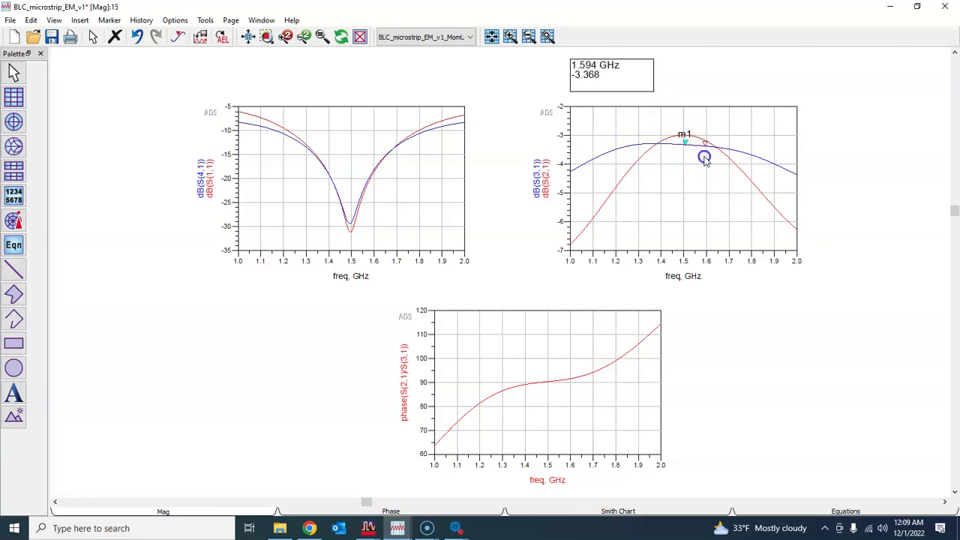
{"action": "left_click_drag", "start_coordinate": [705, 159], "coordinate": [662, 159]}
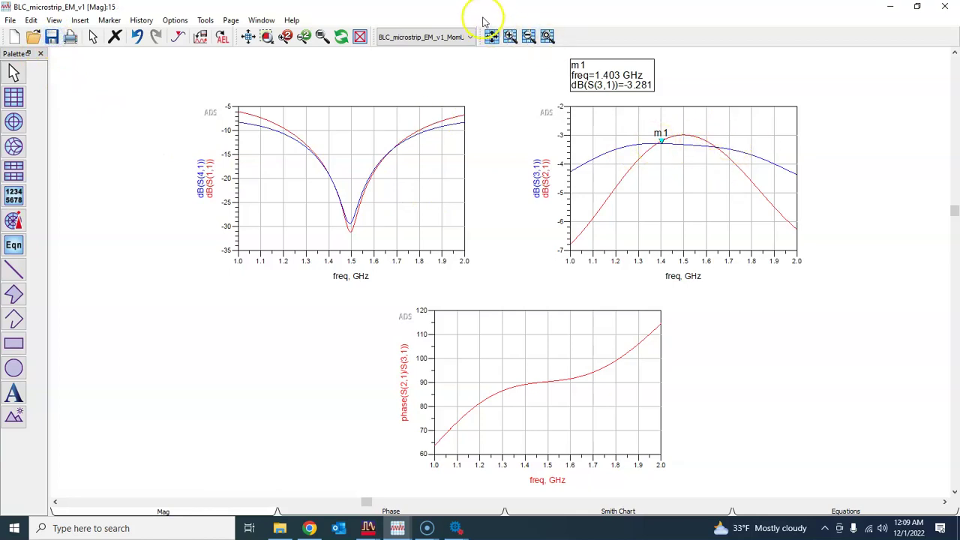
{"action": "left_click_drag", "start_coordinate": [484, 9], "coordinate": [475, 55]}
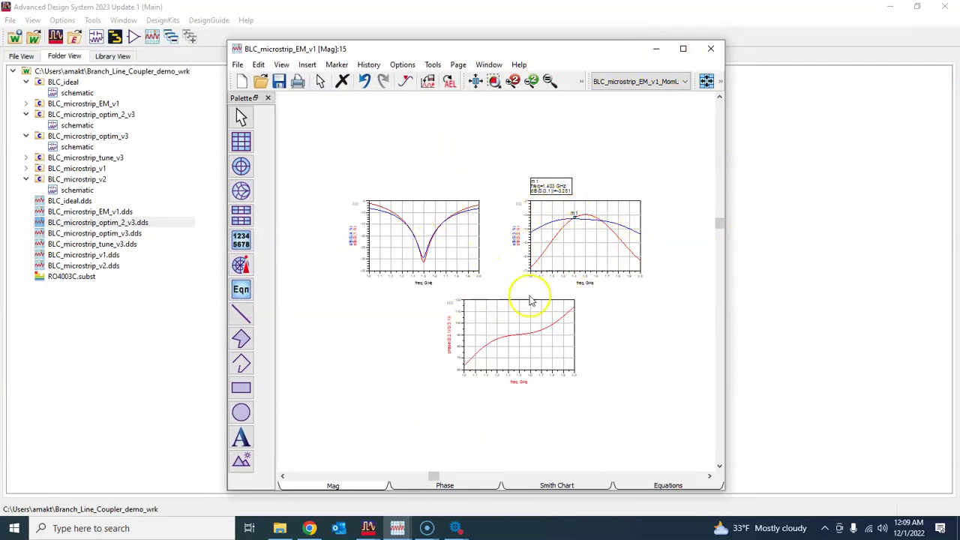
{"action": "left_click", "coordinate": [684, 51]}
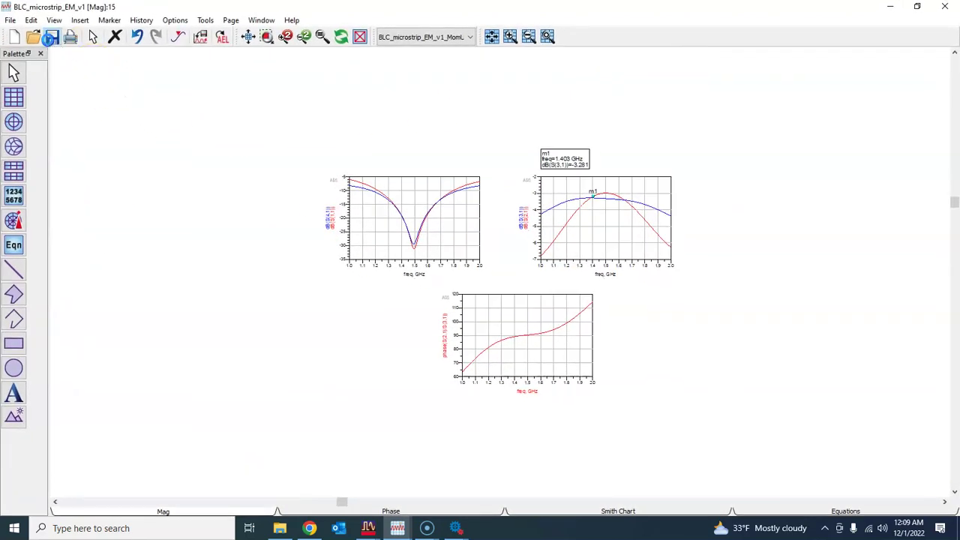
{"action": "left_click", "coordinate": [49, 38]}
{"action": "left_click", "coordinate": [945, 8]}
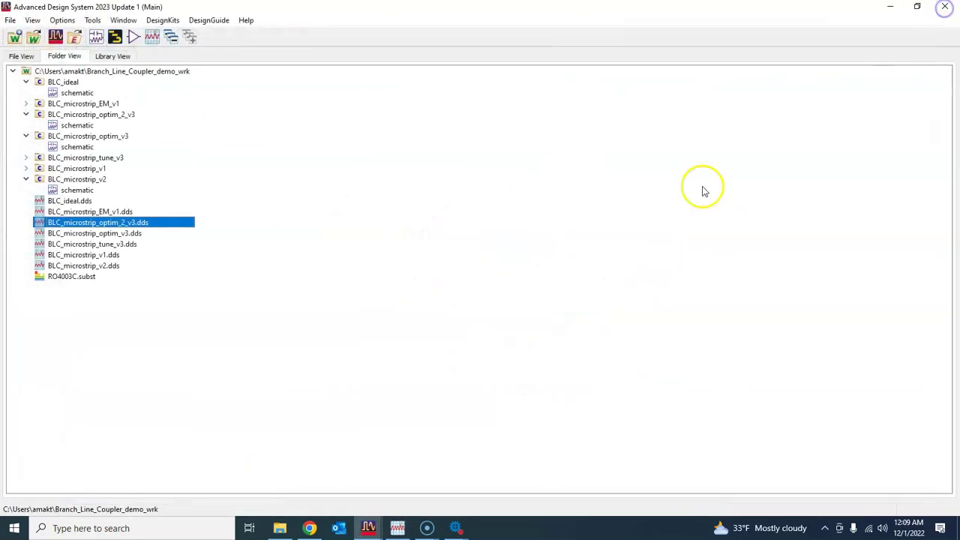
Bring the BLC_microstrip_EM_v1 coupler layout to the front and save it.
{"action": "left_click", "coordinate": [368, 528]}
{"action": "left_click", "coordinate": [486, 493]}
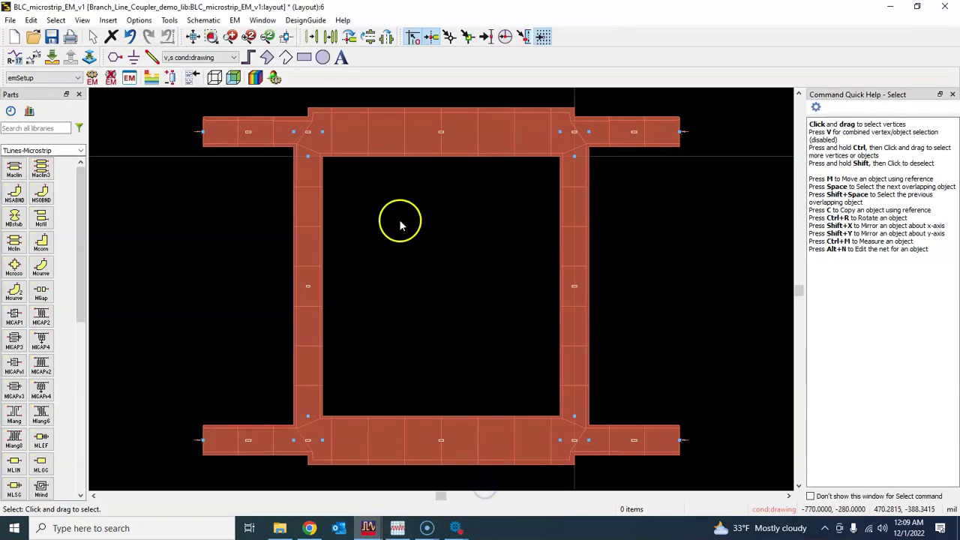
{"action": "left_click", "coordinate": [51, 38]}
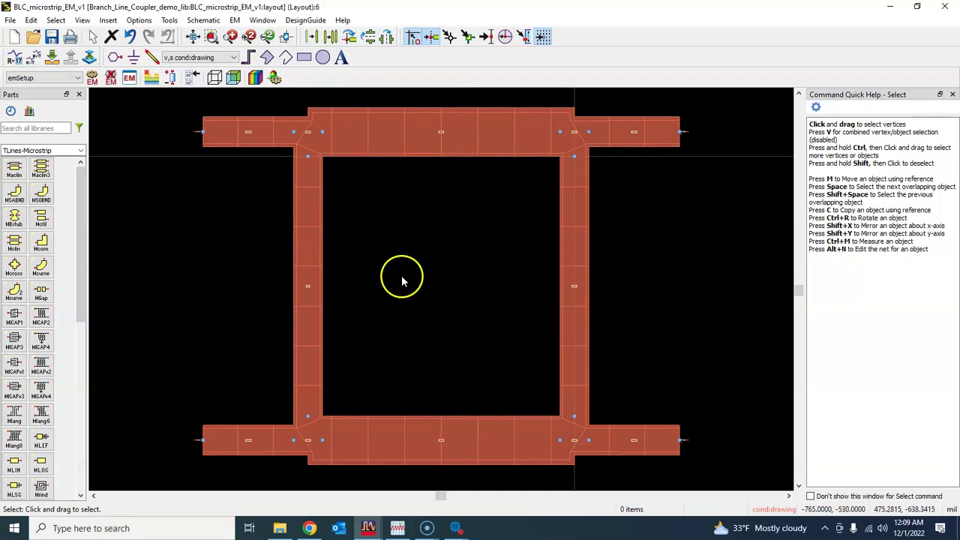
Begin a Gerber/Drill export of the layout, browse for a destination, then cancel without exporting.
{"action": "left_click", "coordinate": [11, 21]}
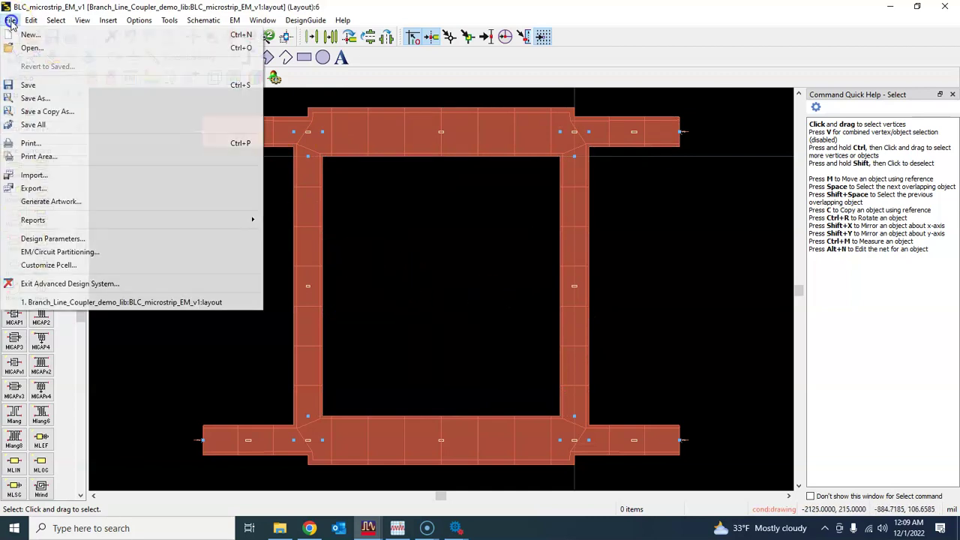
{"action": "left_click", "coordinate": [54, 189]}
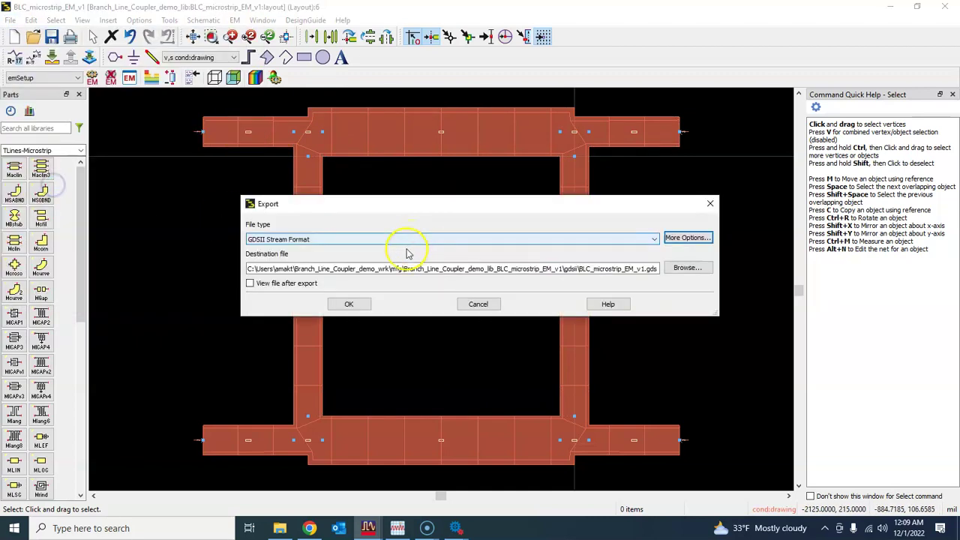
{"action": "left_click", "coordinate": [510, 238]}
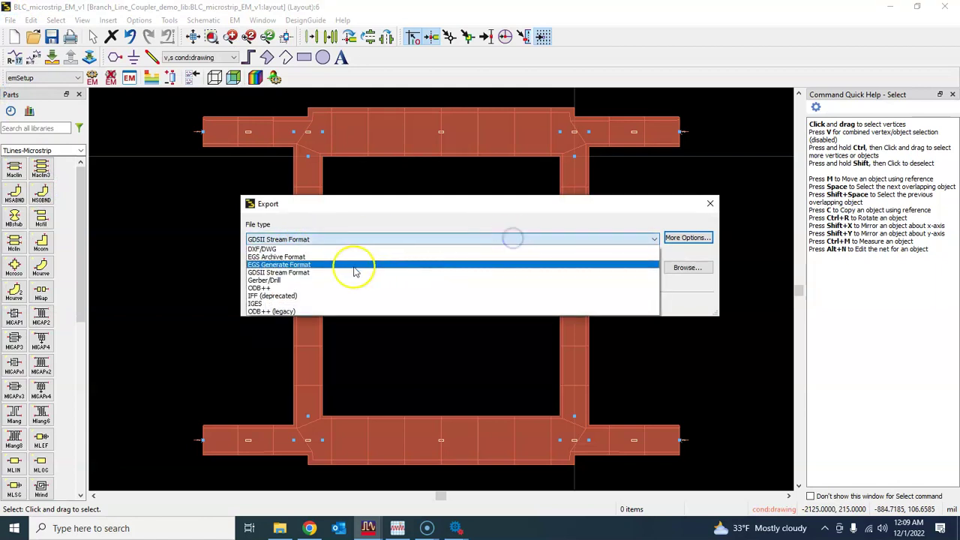
{"action": "left_click", "coordinate": [270, 280]}
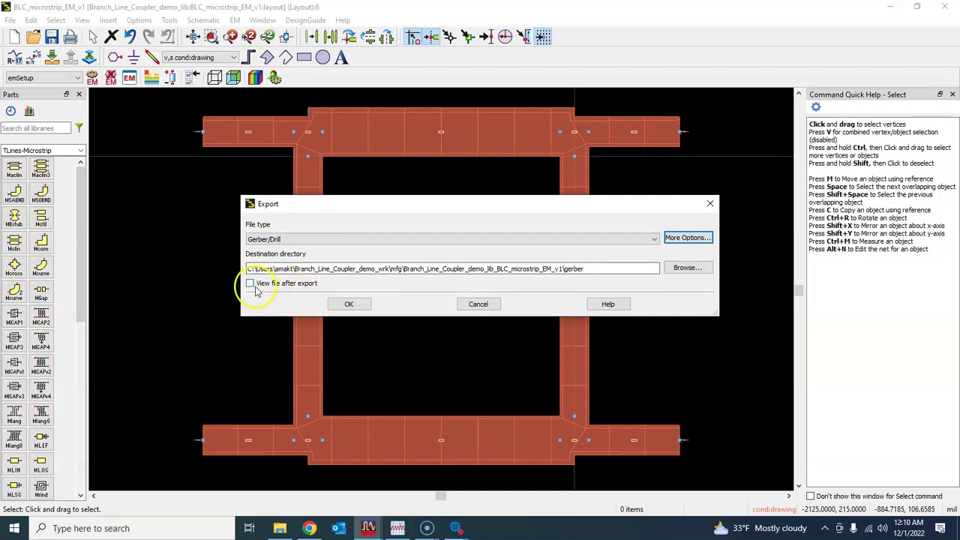
{"action": "left_click", "coordinate": [684, 268]}
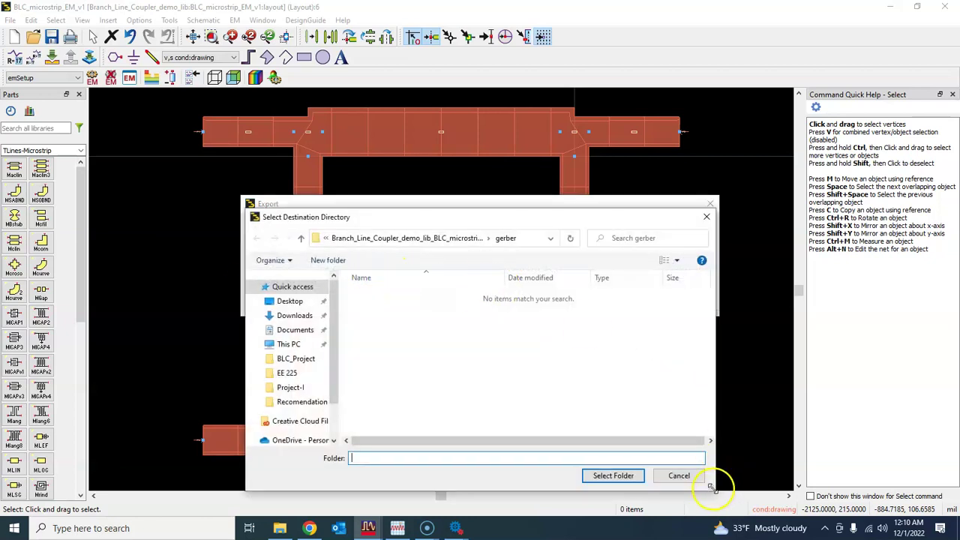
{"action": "left_click", "coordinate": [681, 476]}
{"action": "left_click", "coordinate": [480, 303]}
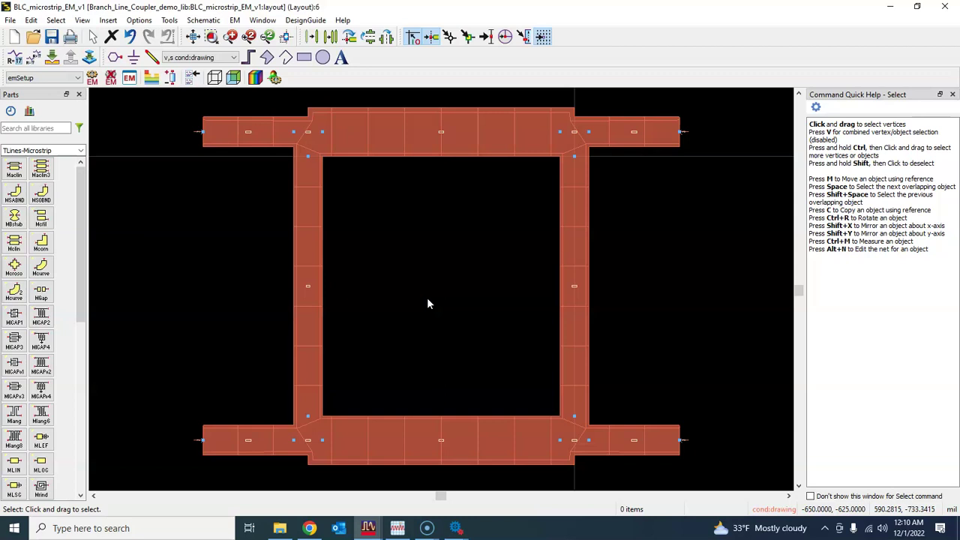
{"action": "left_click", "coordinate": [257, 397]}
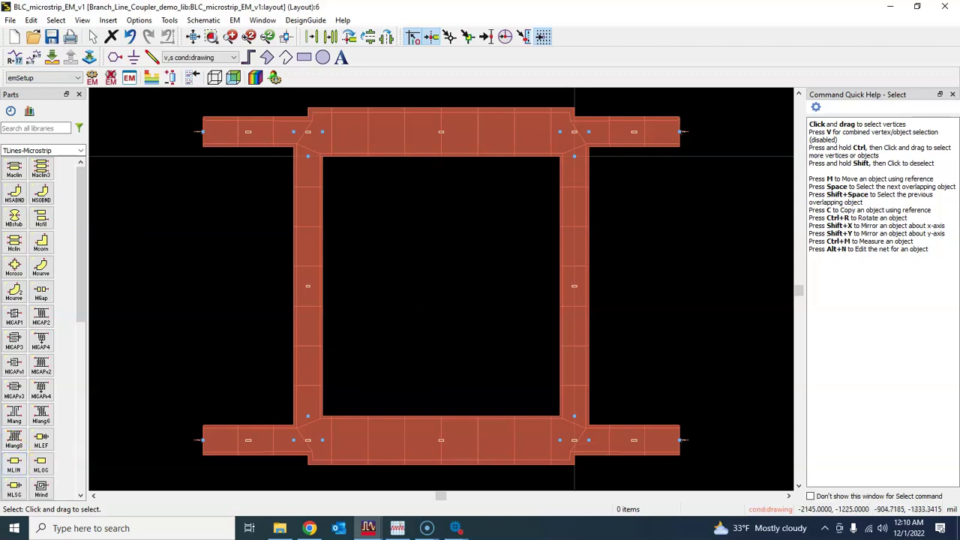